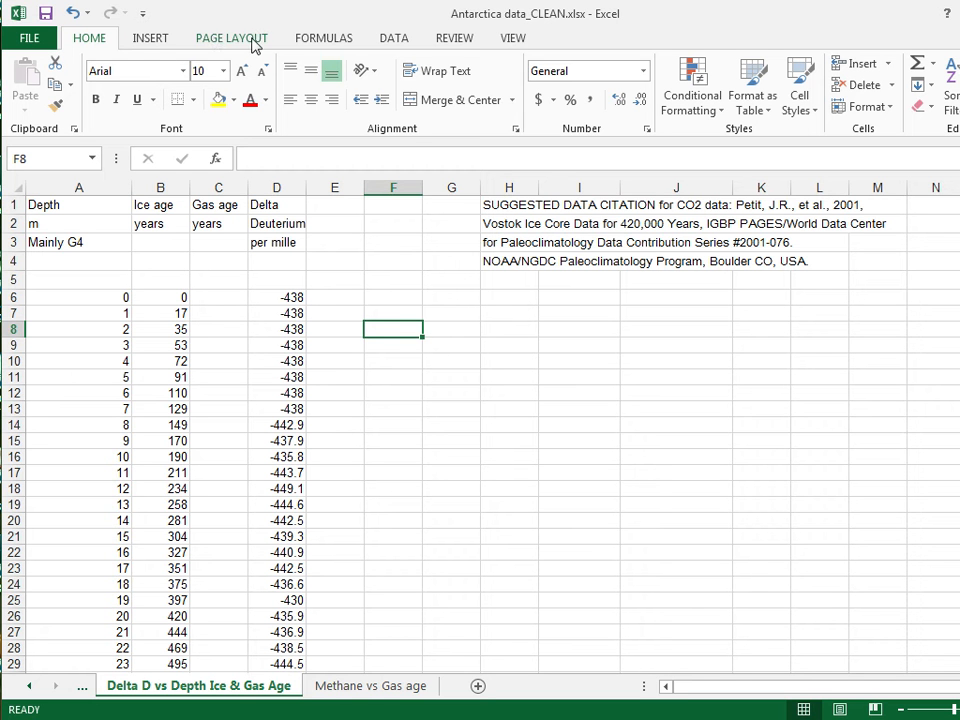
Step: View the workbook's file information and look up the delta deuterium temperature equation in T4 Analysis.pdf in Adobe Reader
{"action": "left_click", "coordinate": [29, 38]}
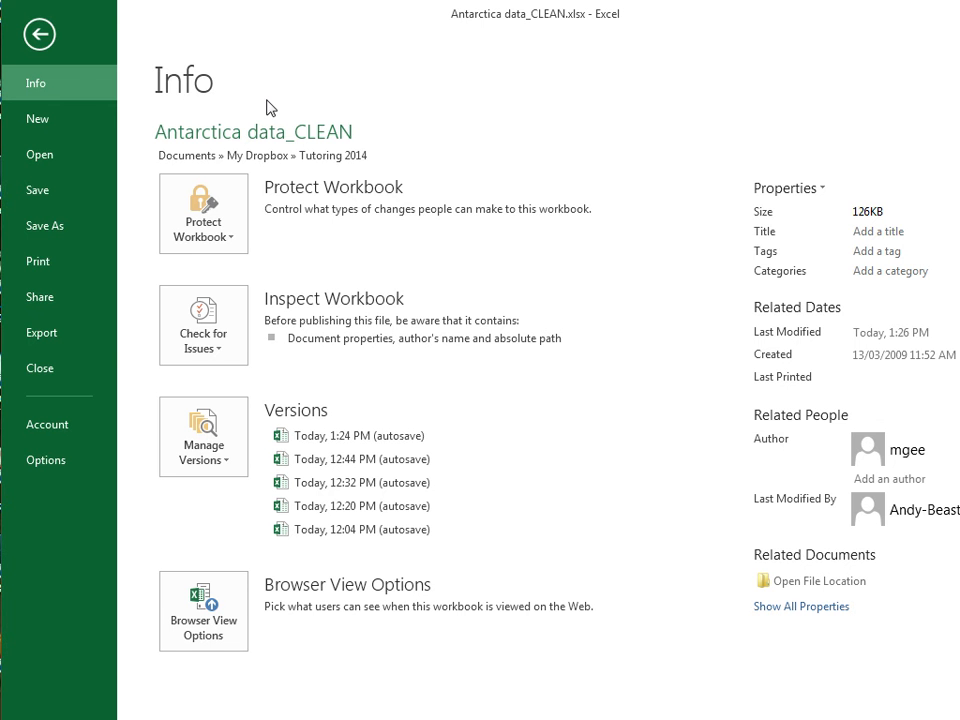
{"action": "left_click", "coordinate": [40, 36]}
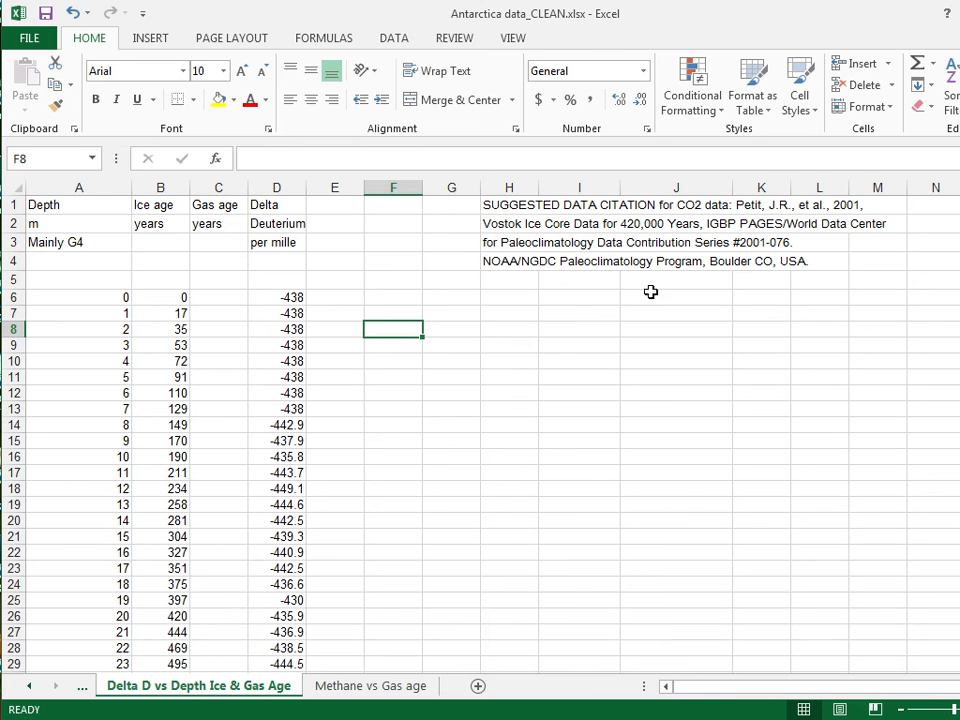
{"action": "key", "text": "alt+Tab"}
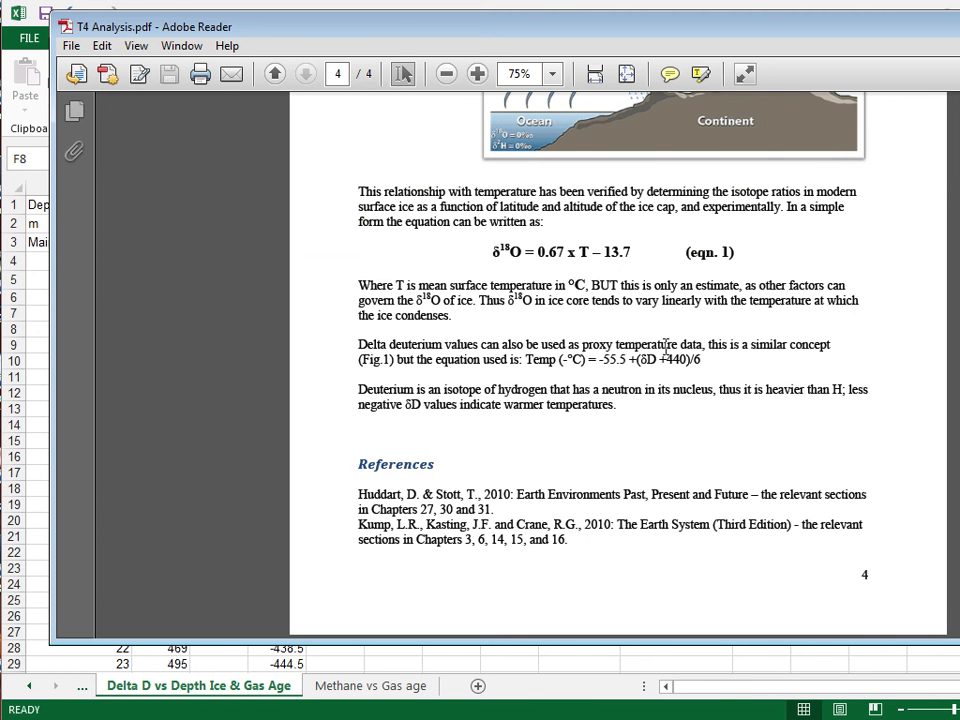
{"action": "left_click", "coordinate": [176, 8]}
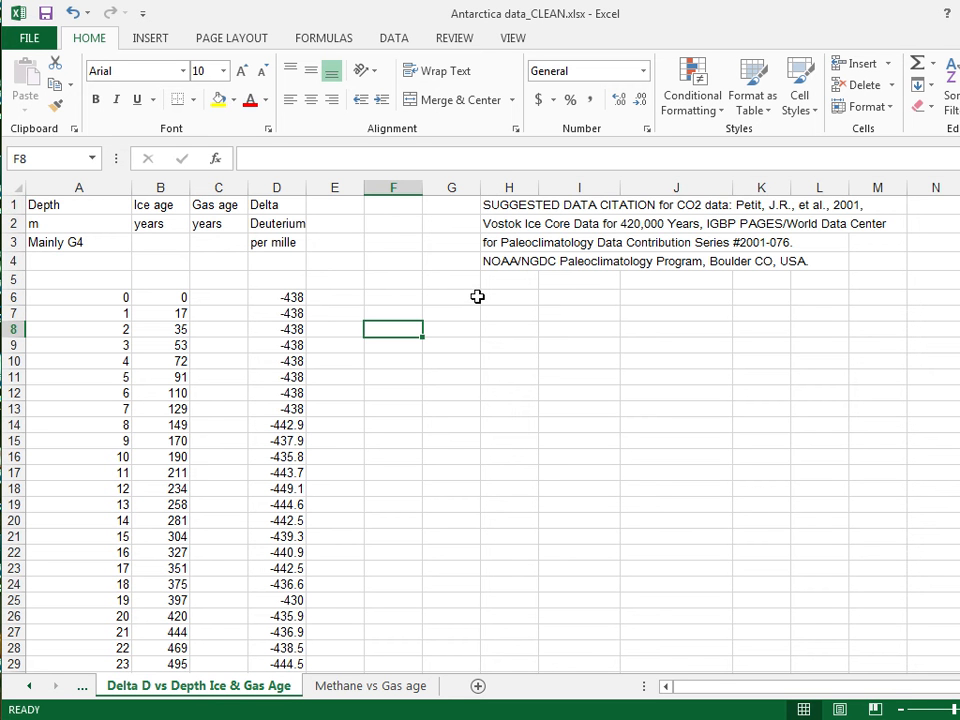
Step: Review the CO2 and methane worksheets and return to the Delta D vs Depth Ice & Gas Age sheet in Excel
{"action": "left_click", "coordinate": [30, 686]}
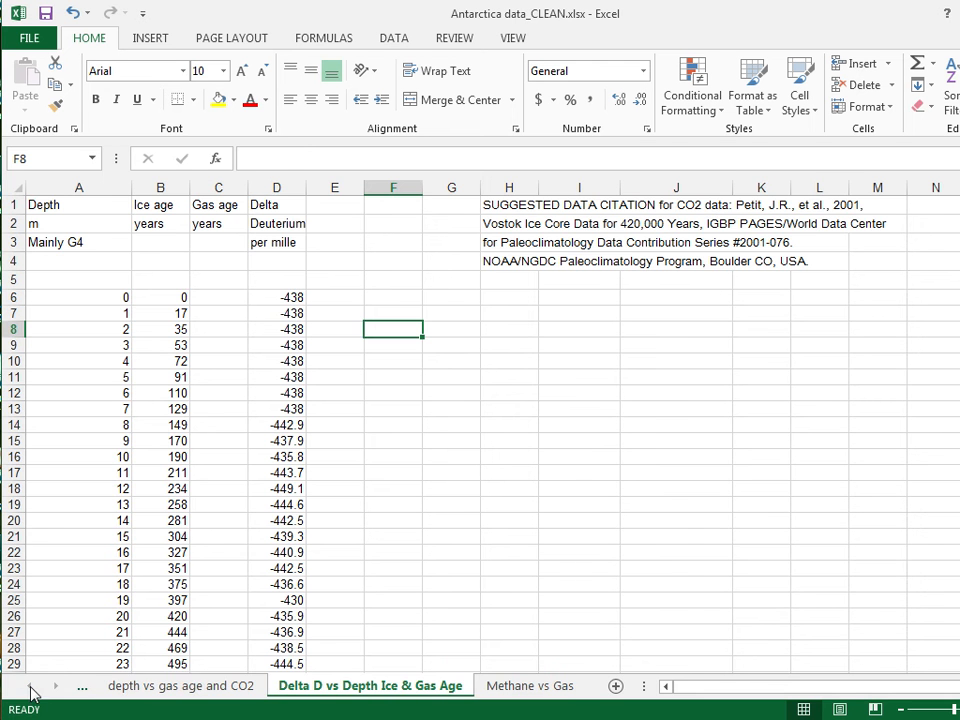
{"action": "left_click", "coordinate": [138, 686]}
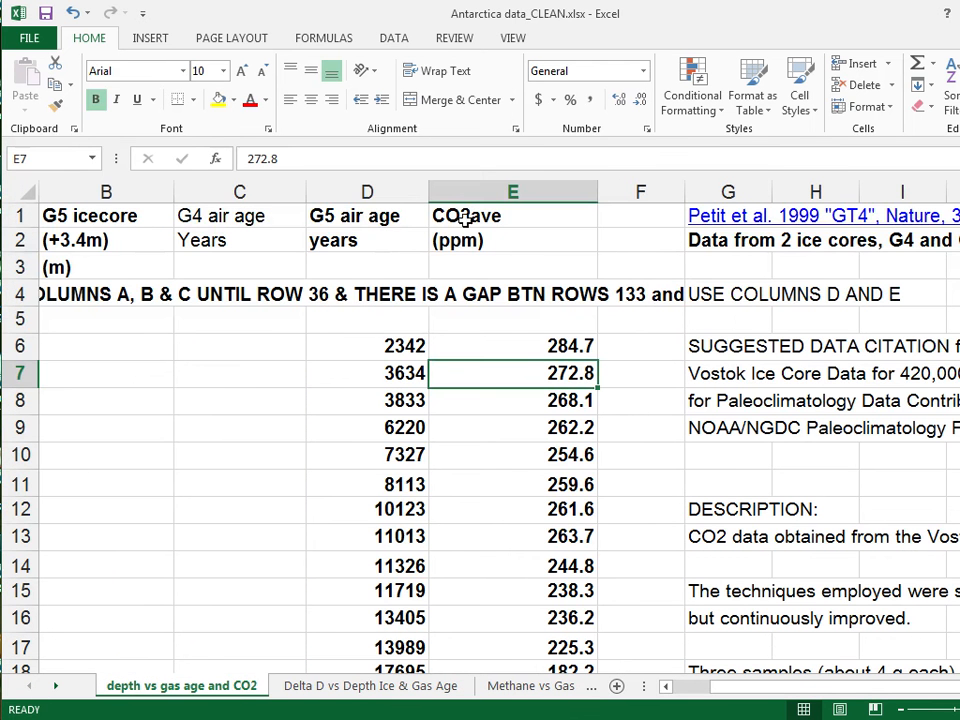
{"action": "left_click", "coordinate": [515, 695]}
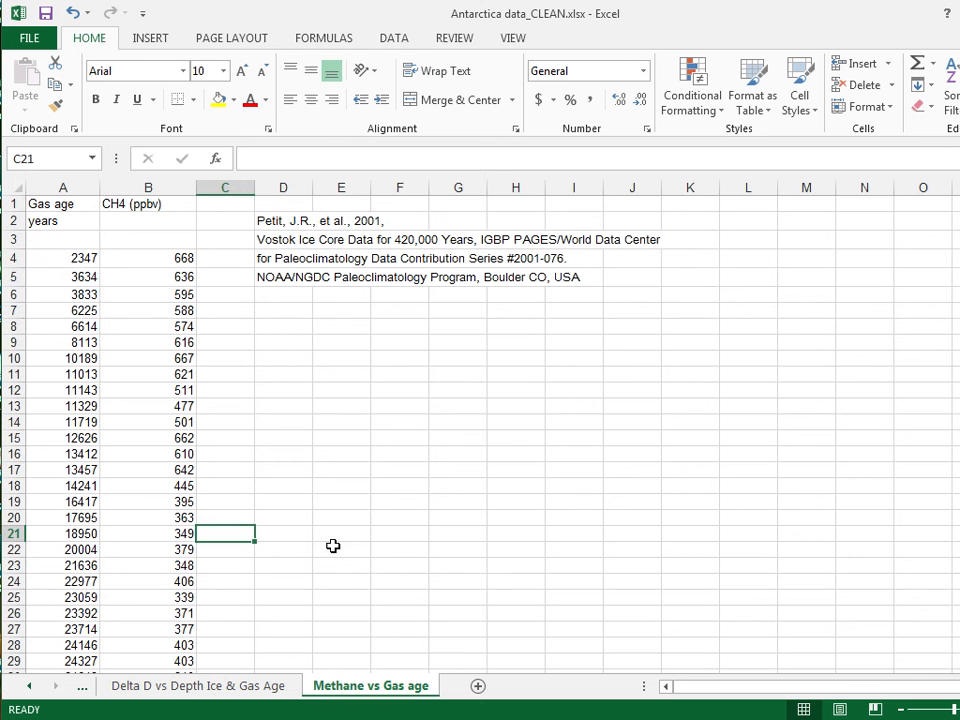
{"action": "left_click", "coordinate": [187, 687]}
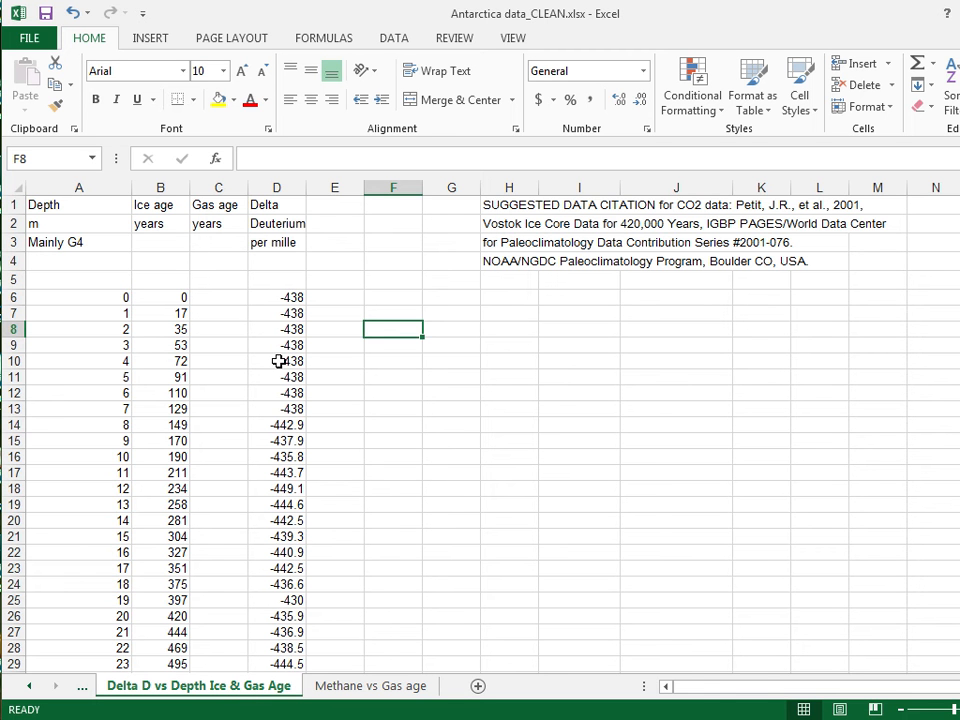
Step: Enter the trial formula =1+1 in cell E6 and clear the cell again
{"action": "left_click", "coordinate": [333, 297]}
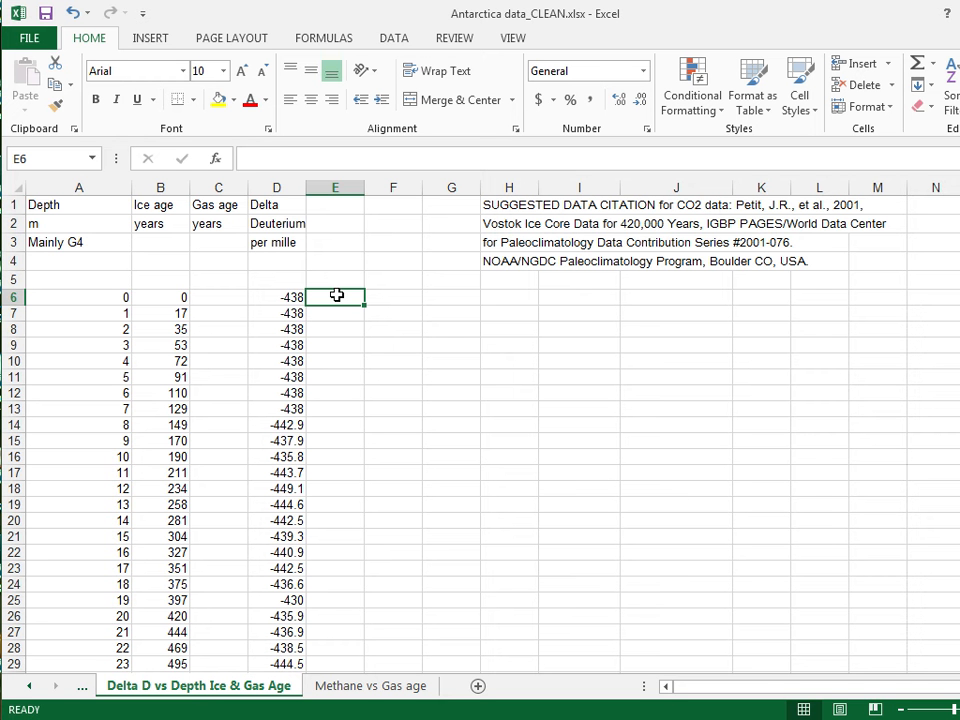
{"action": "type", "text": "="}
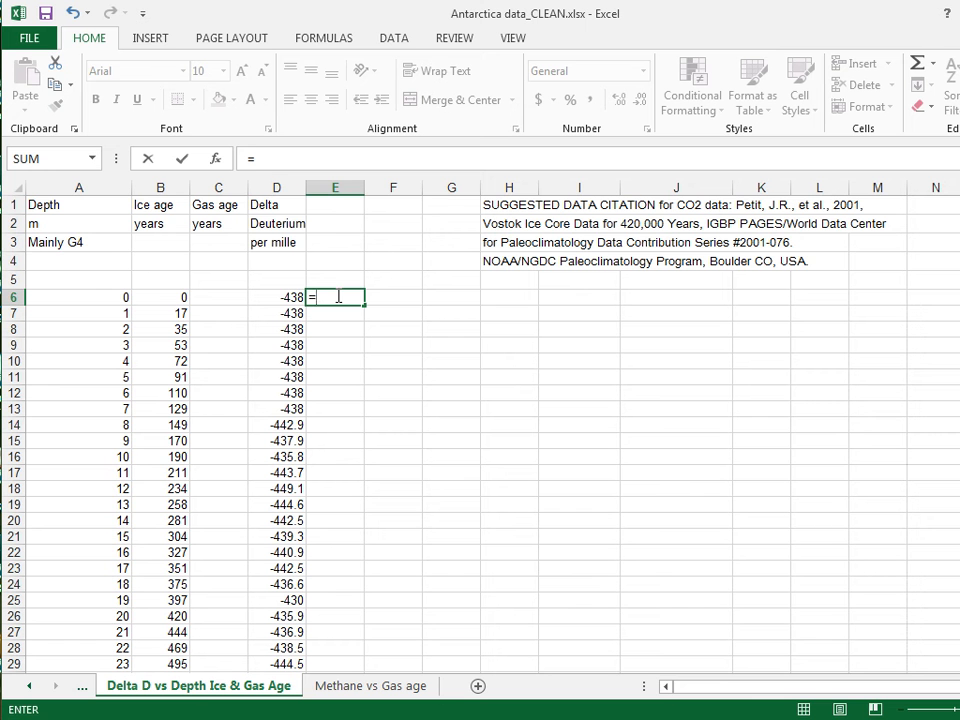
{"action": "type", "text": "1+1"}
{"action": "key", "text": "Return"}
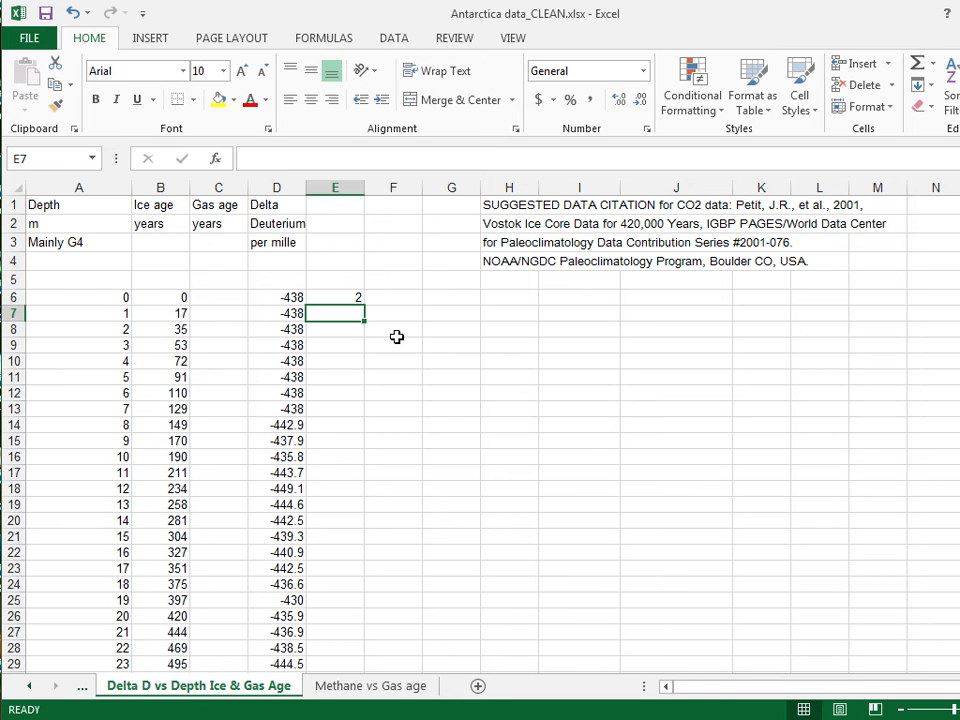
{"action": "left_click", "coordinate": [332, 297]}
{"action": "key", "text": "Delete"}
{"action": "key", "text": "Return"}
Step: Enter the trial formula =D6+B6 in cell E6 using cell references and clear it again
{"action": "left_click", "coordinate": [335, 298]}
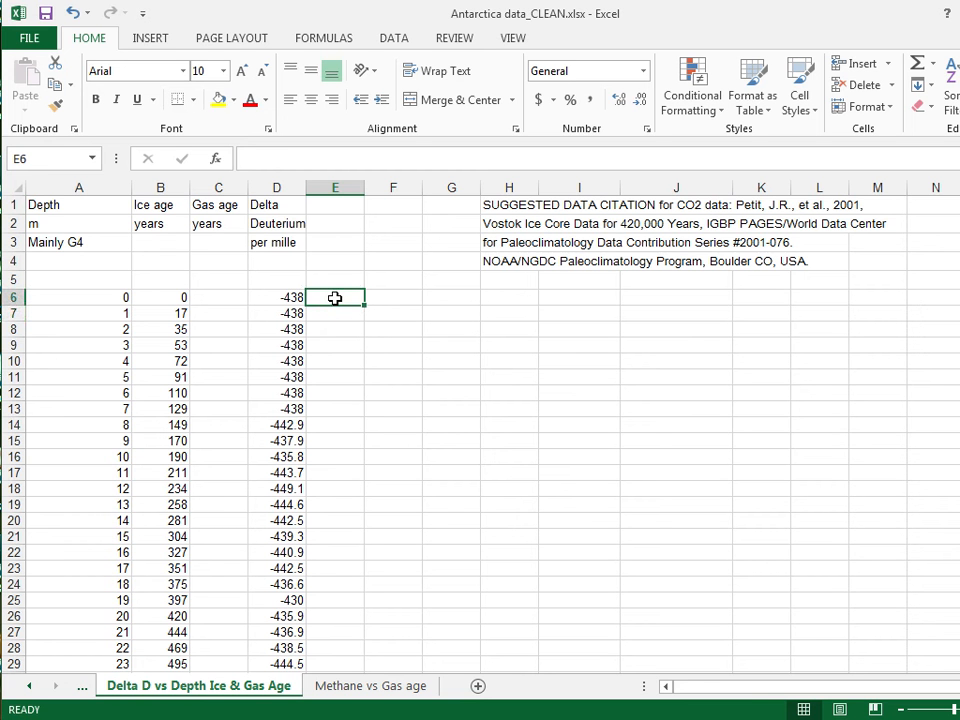
{"action": "type", "text": "="}
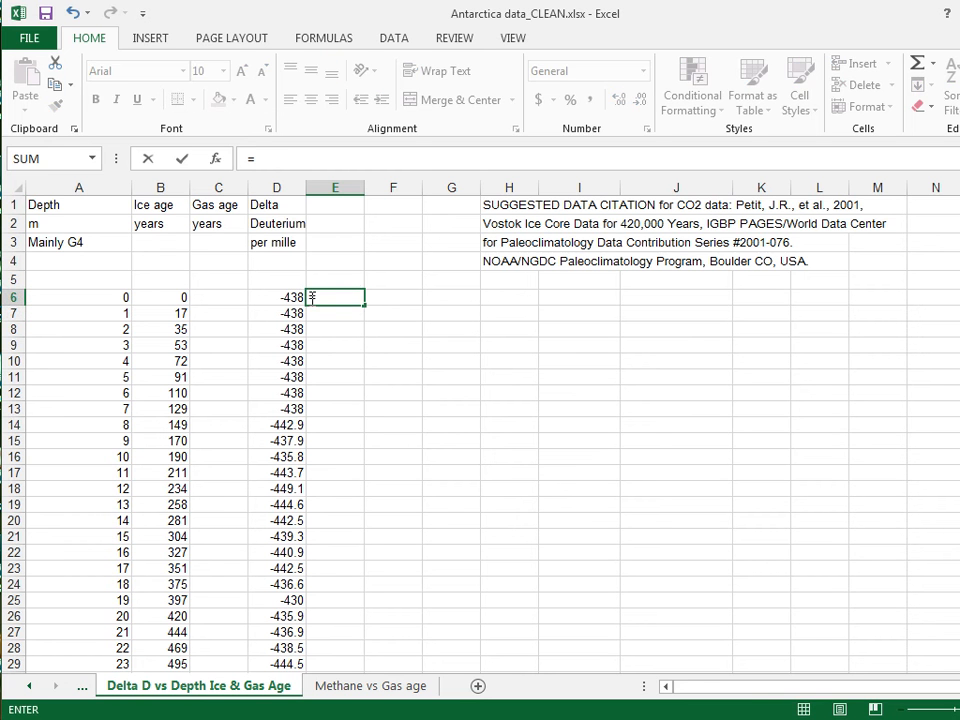
{"action": "left_click", "coordinate": [289, 298]}
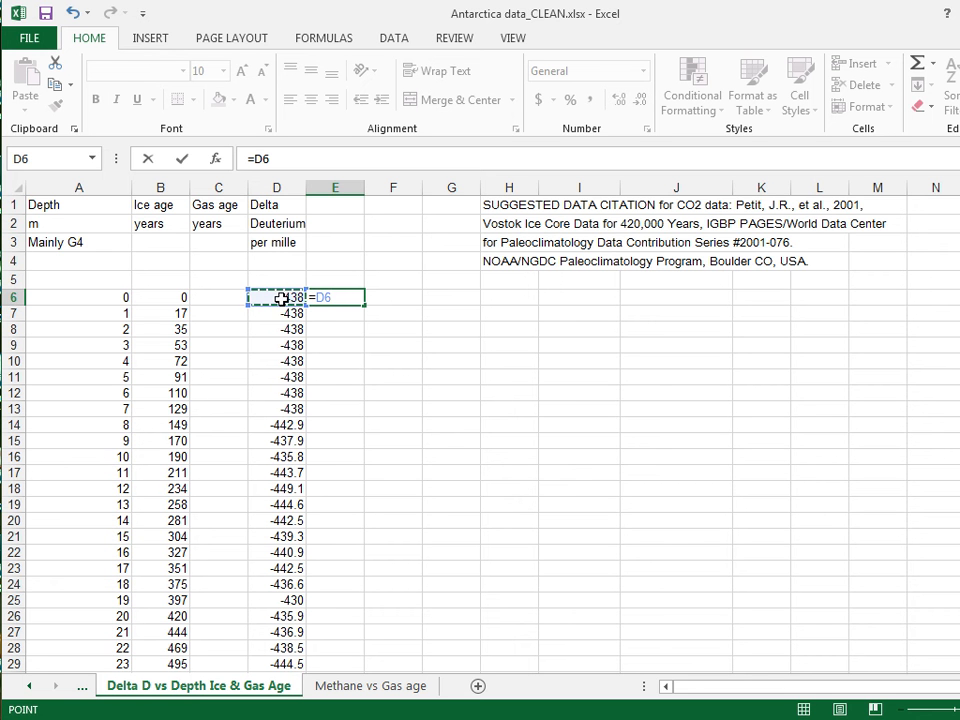
{"action": "type", "text": "+"}
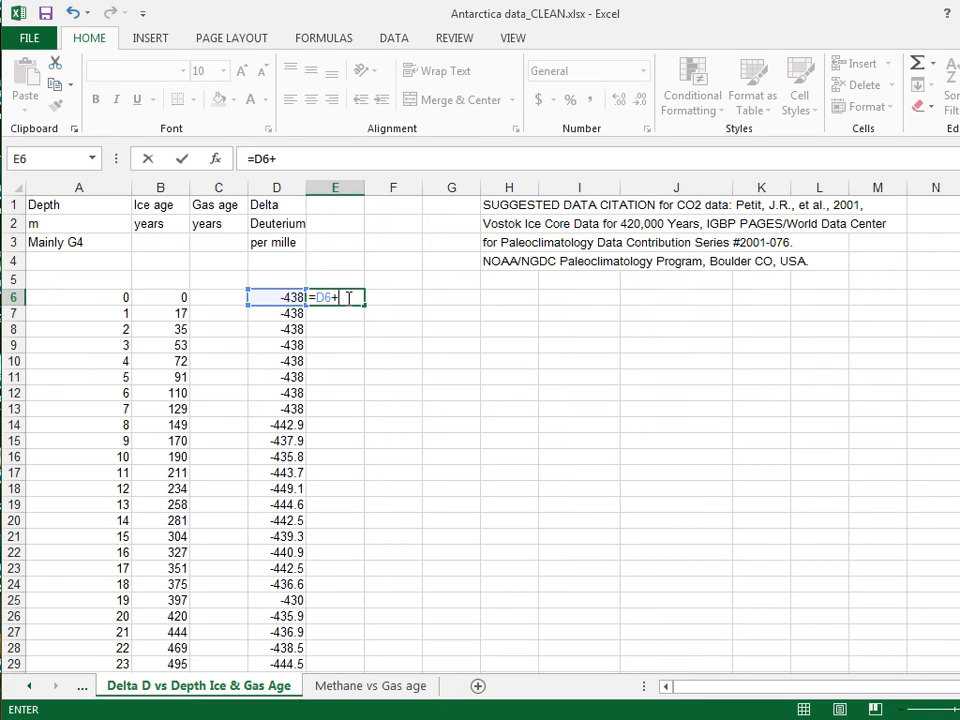
{"action": "left_click", "coordinate": [166, 299]}
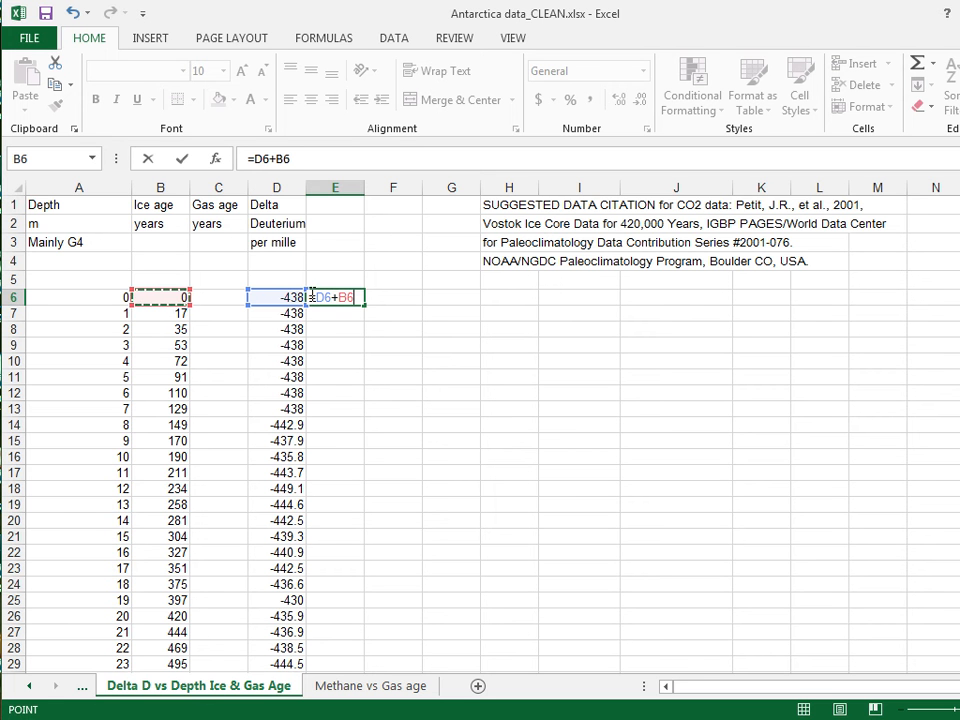
{"action": "key", "text": "ctrl+Return"}
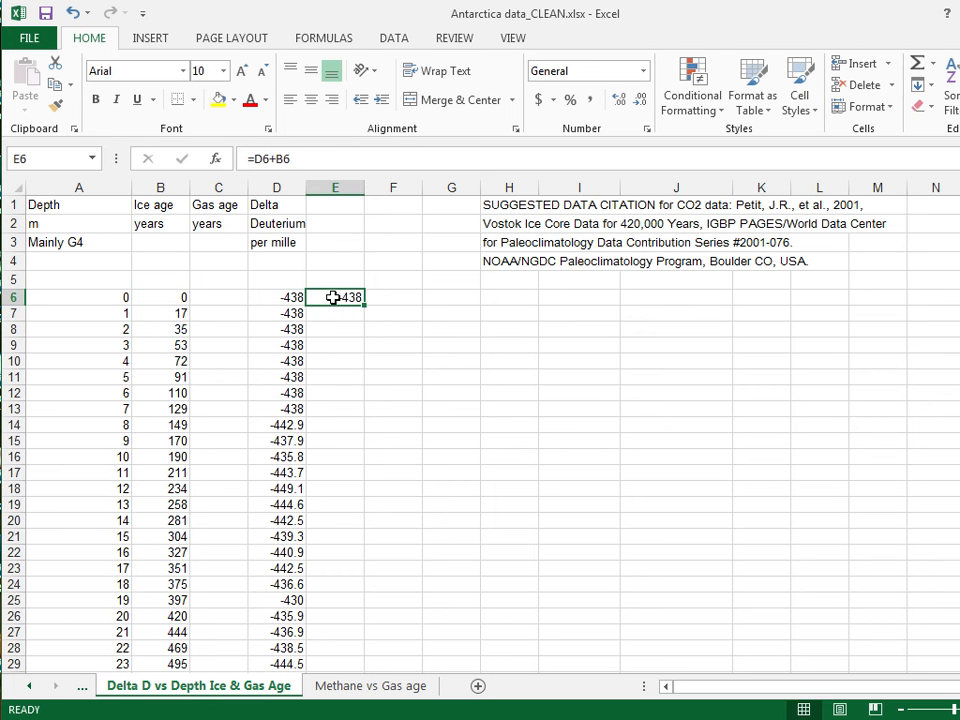
{"action": "key", "text": "Delete"}
{"action": "key", "text": "Return"}
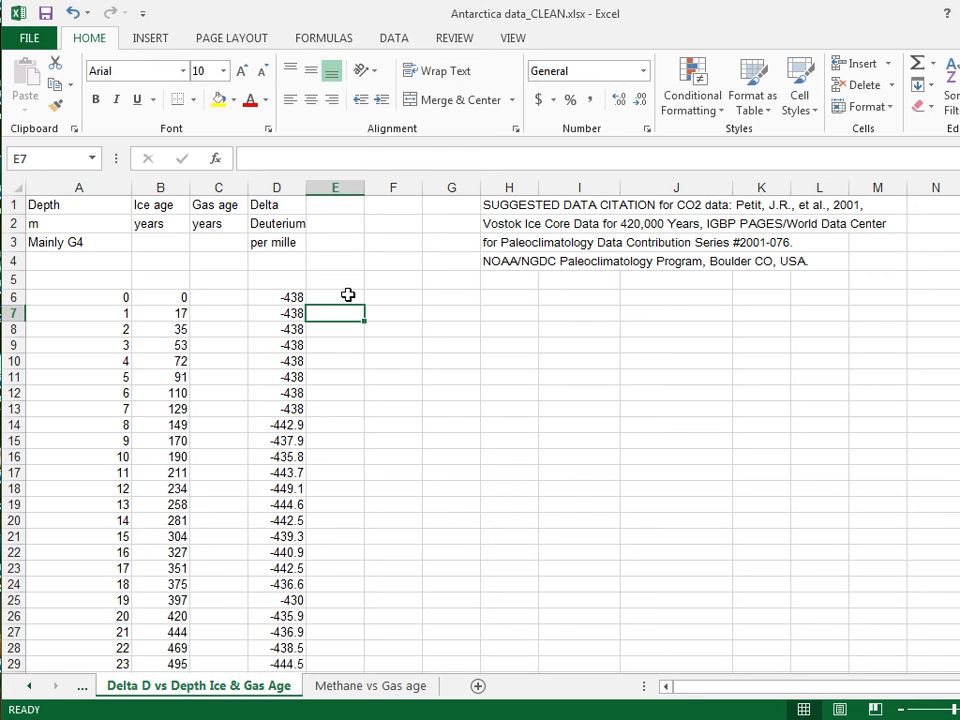
Step: Enter the temperature formula =-55.5+(D6+440)/6 in cell E6, consulting the equation in T4 Analysis.pdf in Adobe Reader
{"action": "left_click", "coordinate": [348, 295]}
{"action": "key", "text": "alt+Tab"}
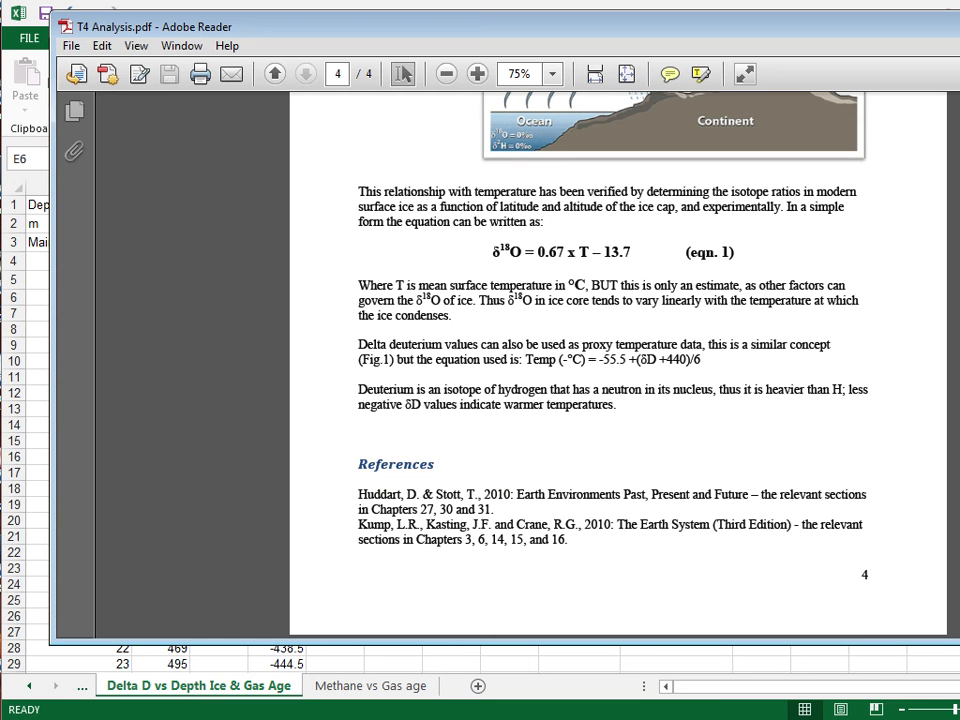
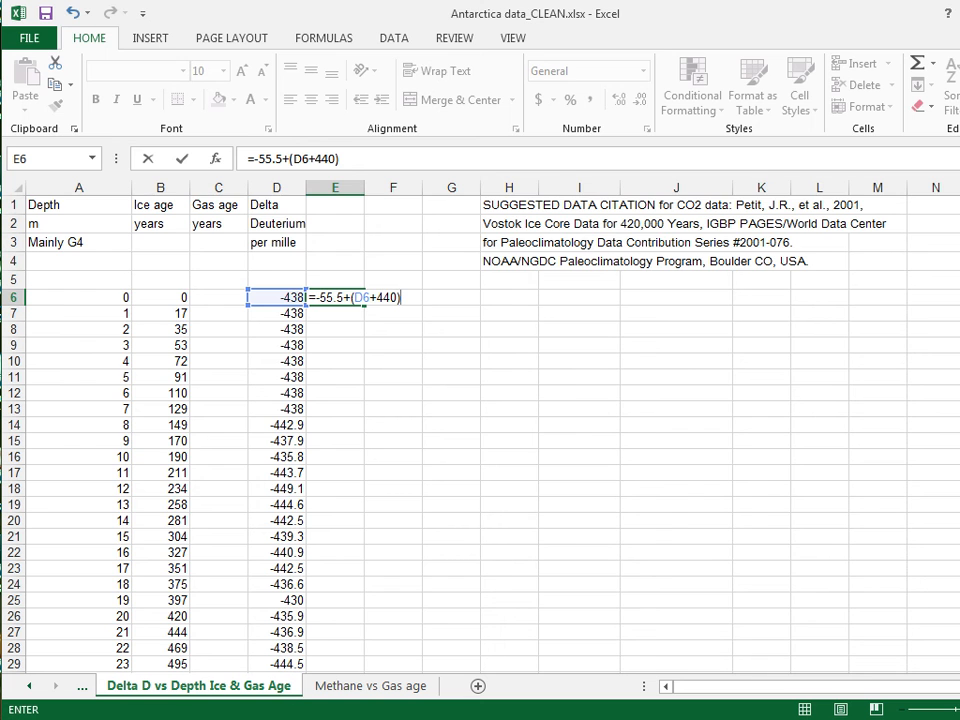
{"action": "key", "text": "alt+Tab"}
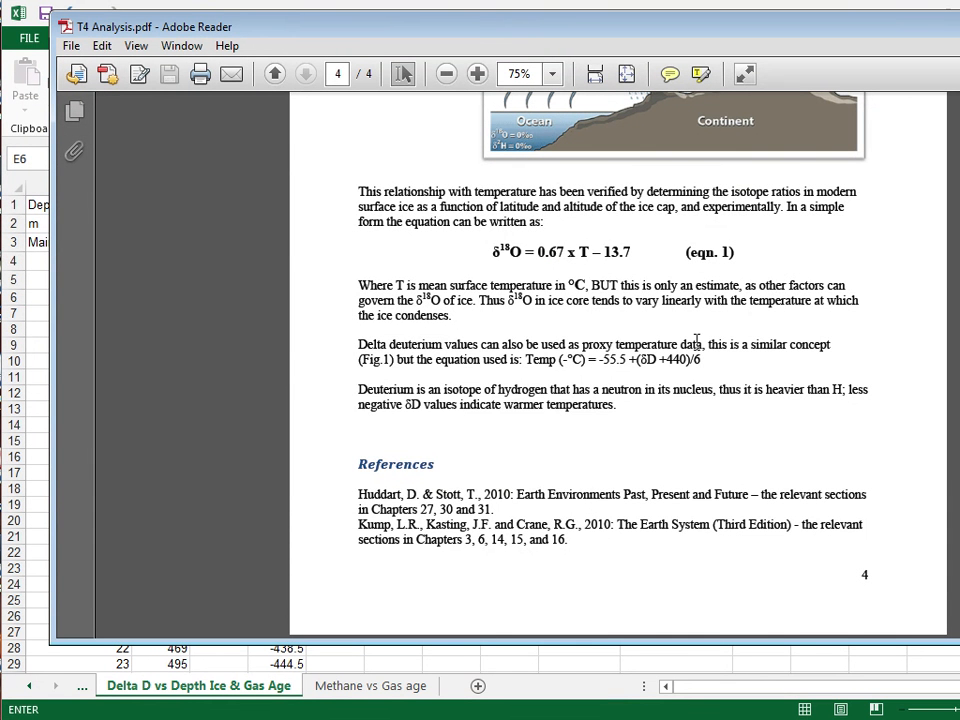
{"action": "left_click", "coordinate": [527, 10]}
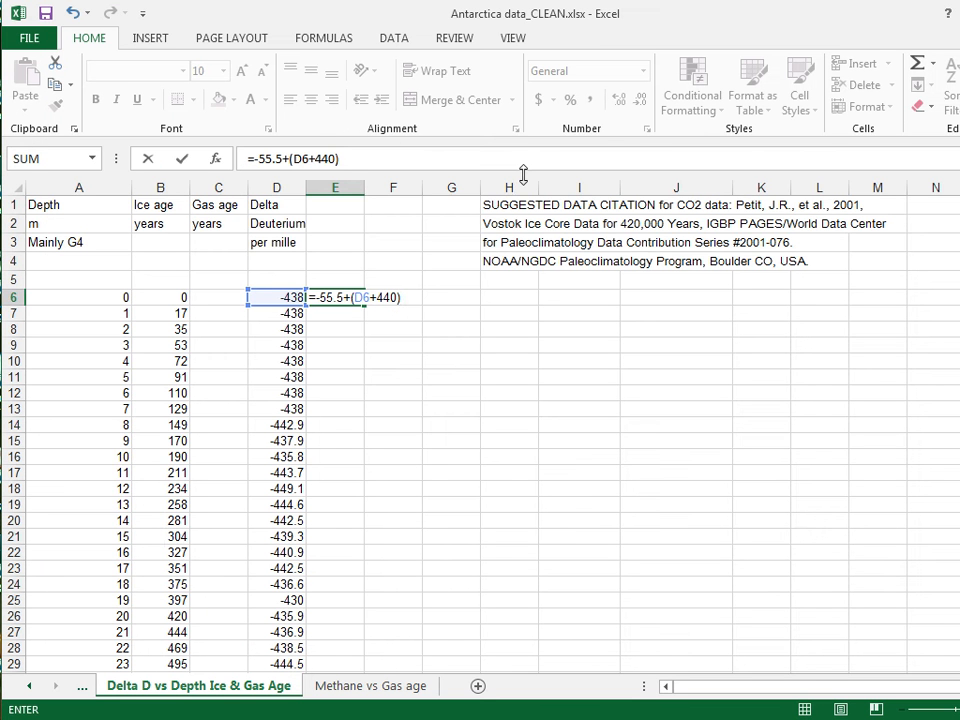
{"action": "type", "text": "/6"}
{"action": "key", "text": "Return"}
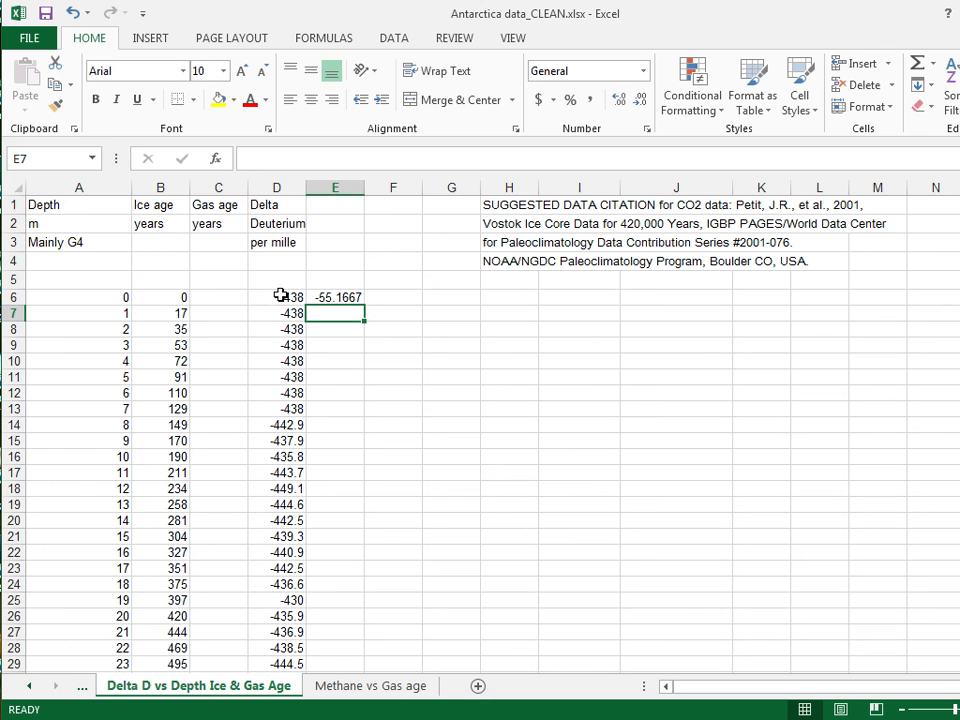
Step: Label column E with the heading Temperature in E1 and the unit degrees C in E2
{"action": "left_click", "coordinate": [330, 205]}
{"action": "type", "text": "Tme"}
{"action": "key", "text": "BackSpace"}
{"action": "key", "text": "BackSpace"}
{"action": "type", "text": "emperature"}
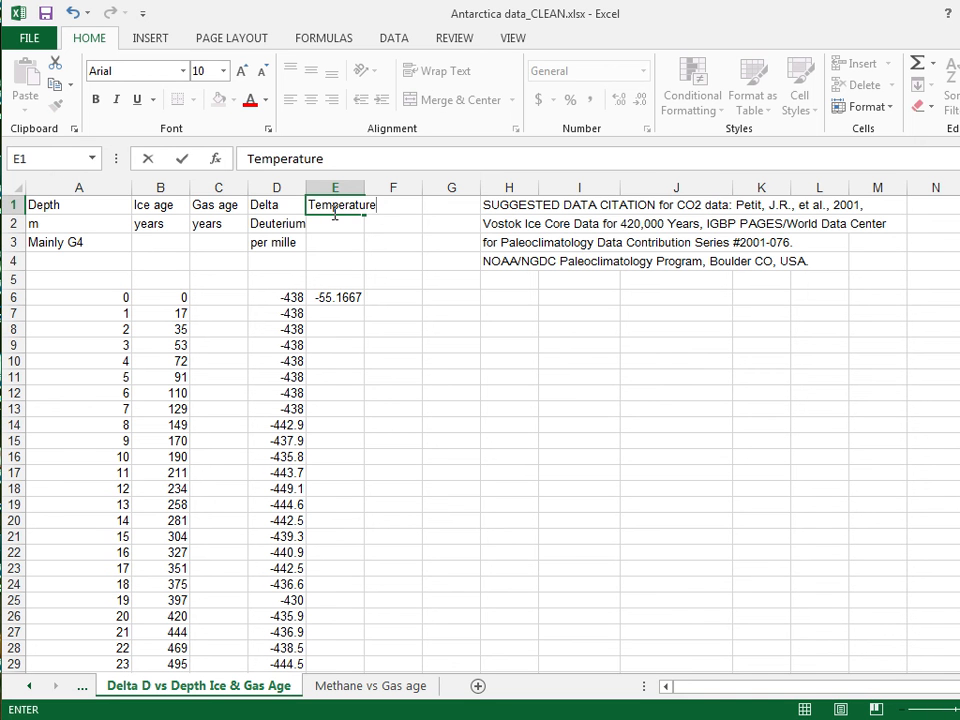
{"action": "key", "text": "Return"}
{"action": "type", "text": "degrees C"}
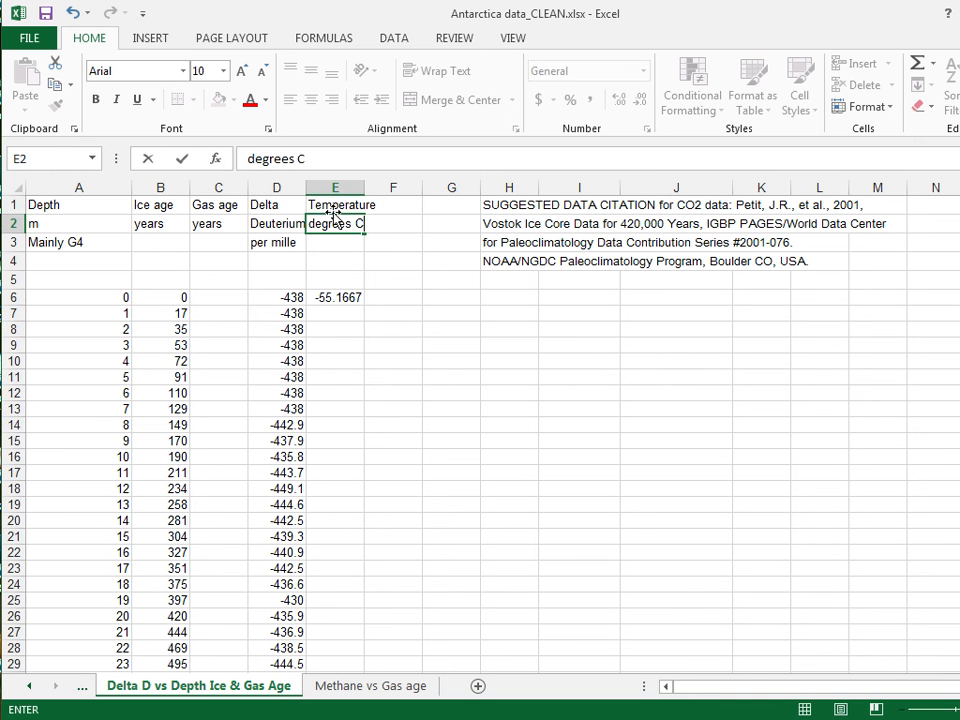
{"action": "key", "text": "Return"}
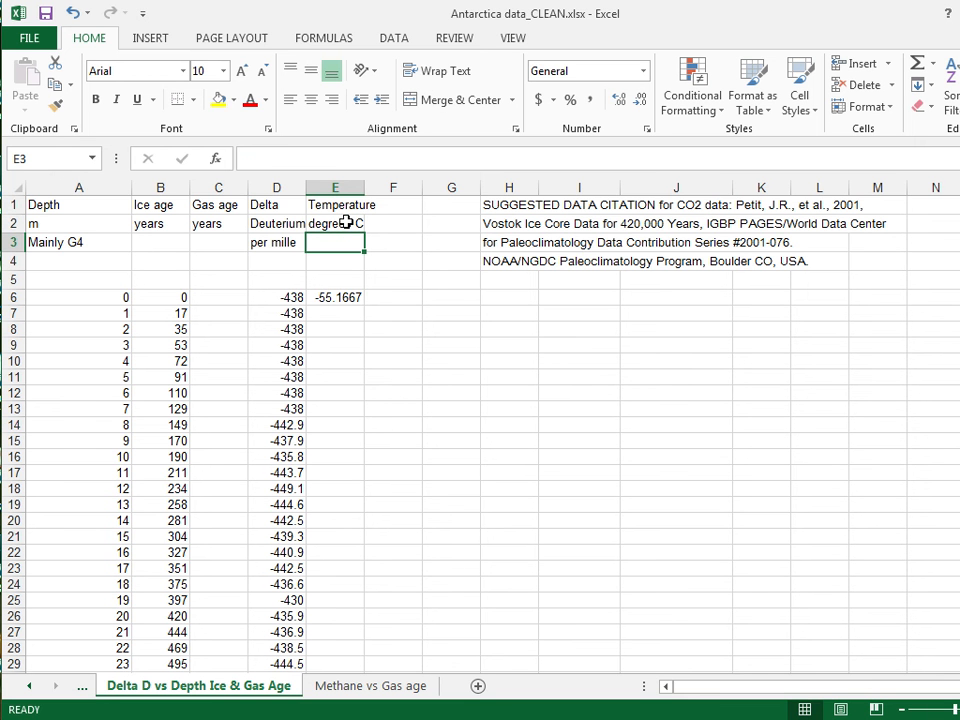
Step: Check how far the Delta Deuterium data in column D extends and return to the temperature formula in E6
{"action": "left_click", "coordinate": [332, 297]}
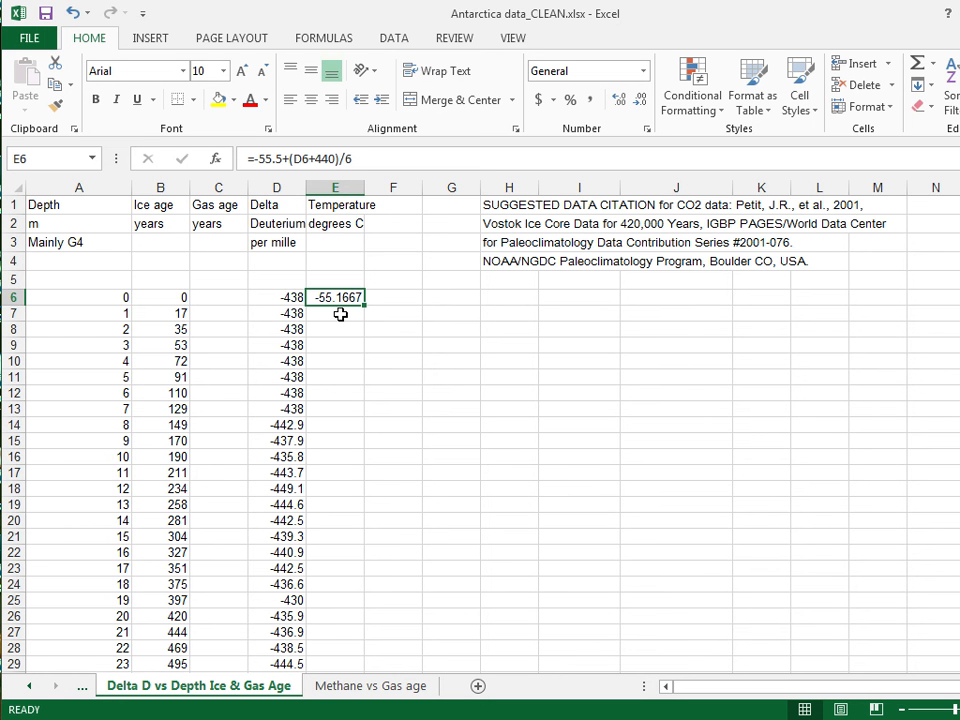
{"action": "left_click", "coordinate": [281, 342]}
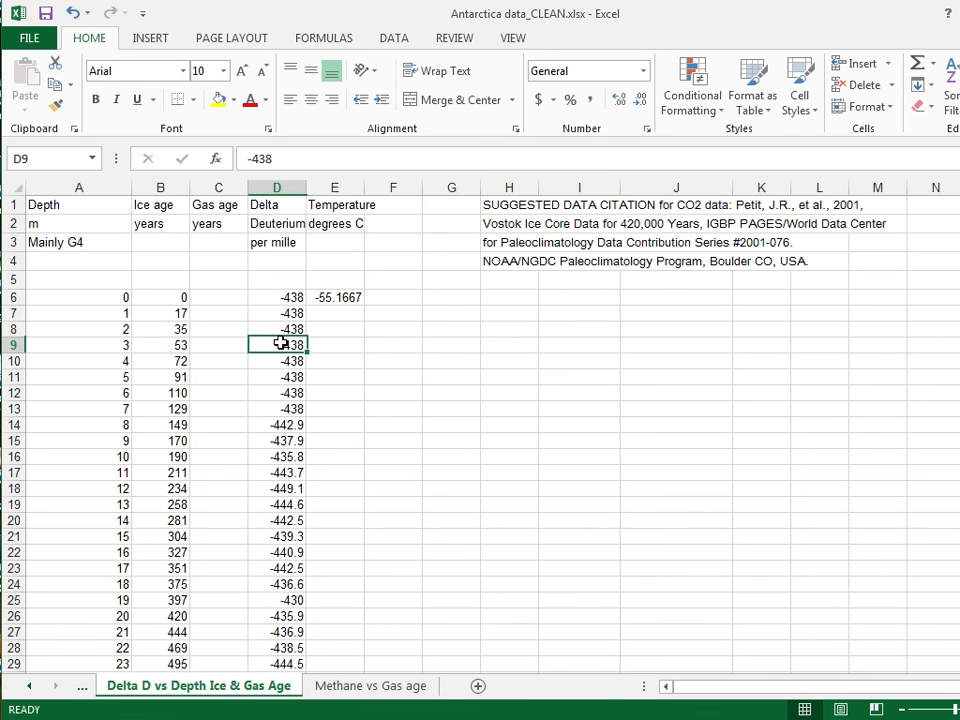
{"action": "key", "text": "ctrl+Down"}
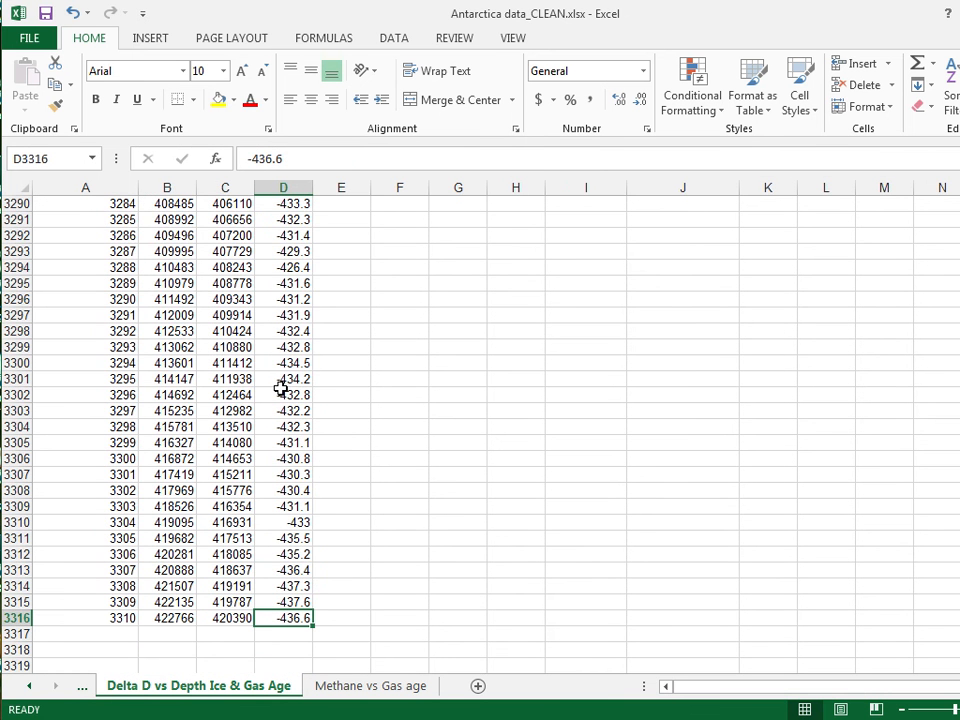
{"action": "key", "text": "ctrl+Up"}
{"action": "key", "text": "Up"}
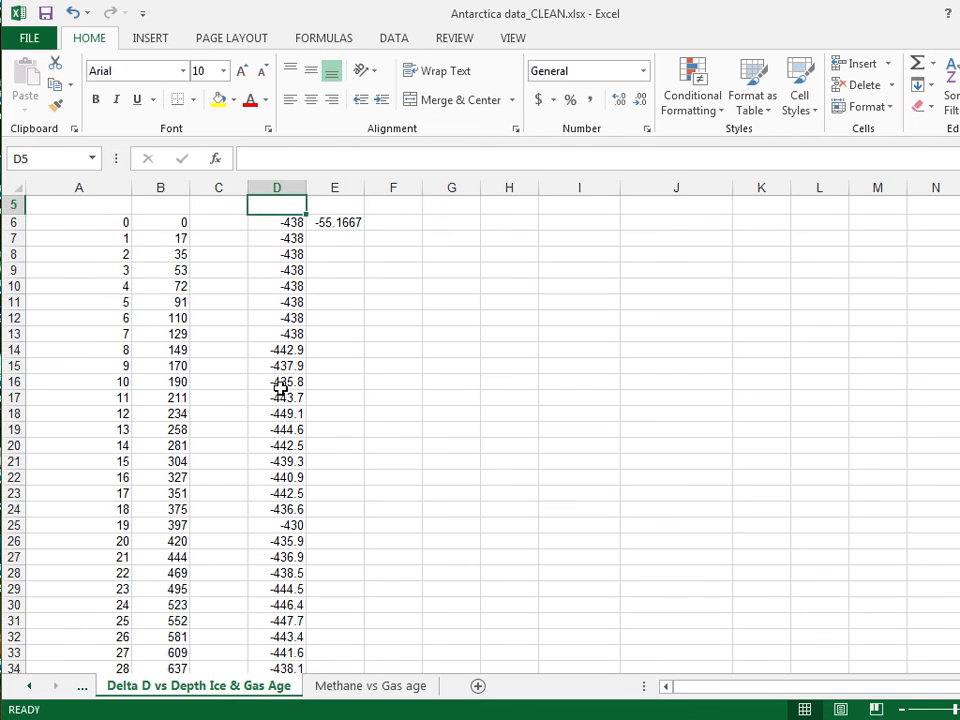
{"action": "key", "text": "Up"}
{"action": "key", "text": "Right"}
{"action": "key", "text": "Down"}
{"action": "key", "text": "Down"}
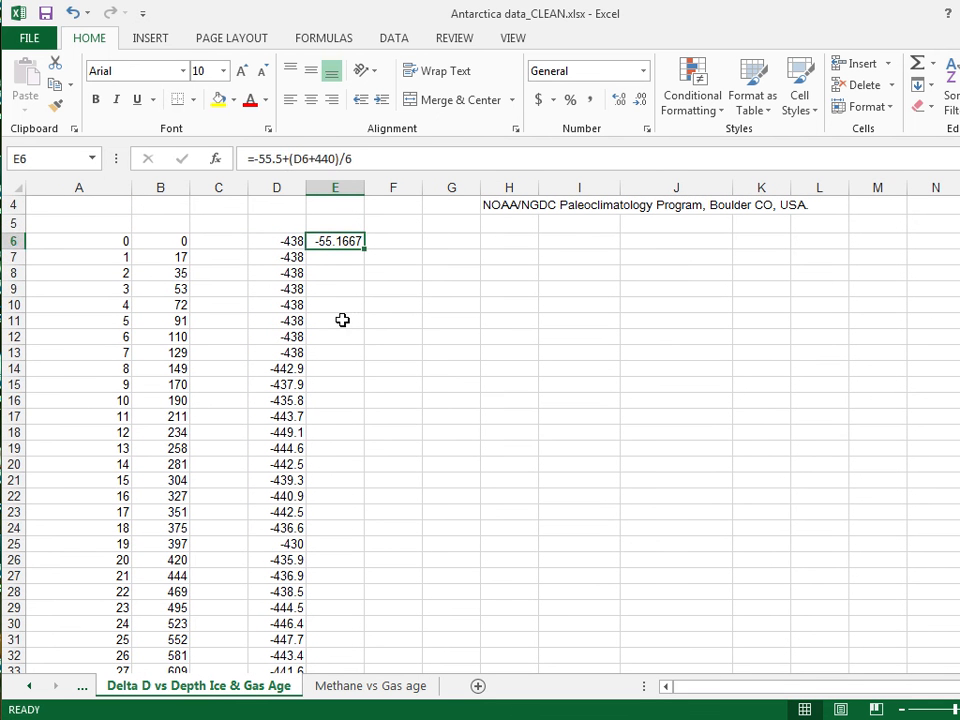
{"action": "key", "text": "Down"}
{"action": "key", "text": "Up"}
Step: Step through the first Delta Deuterium cells from D6, and jump to the end of the data and back to D6
{"action": "left_click", "coordinate": [291, 239]}
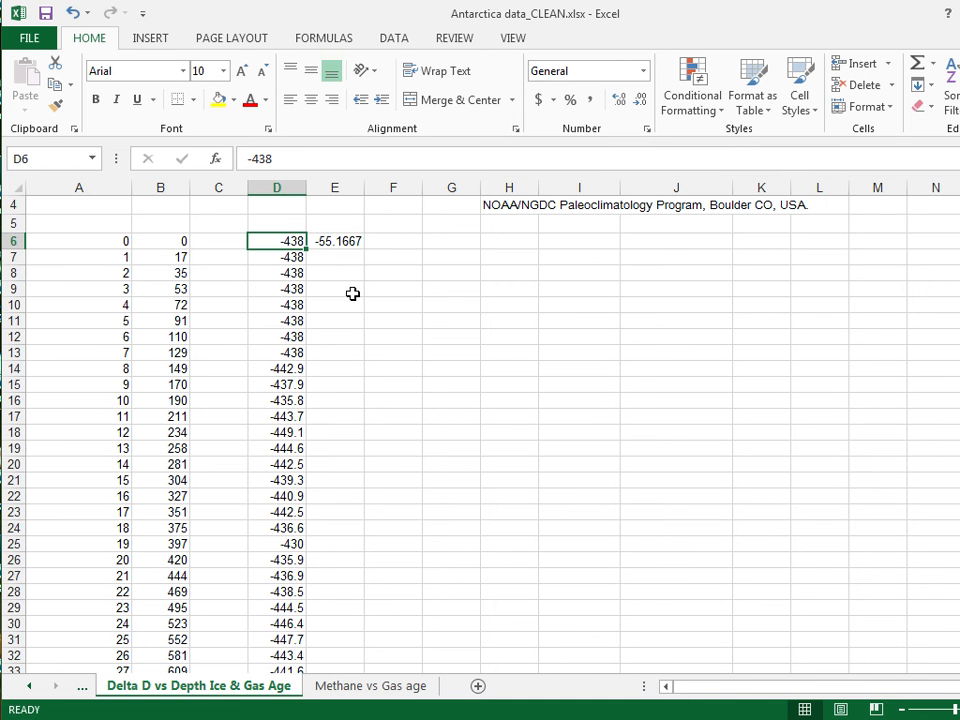
{"action": "key", "text": "Down"}
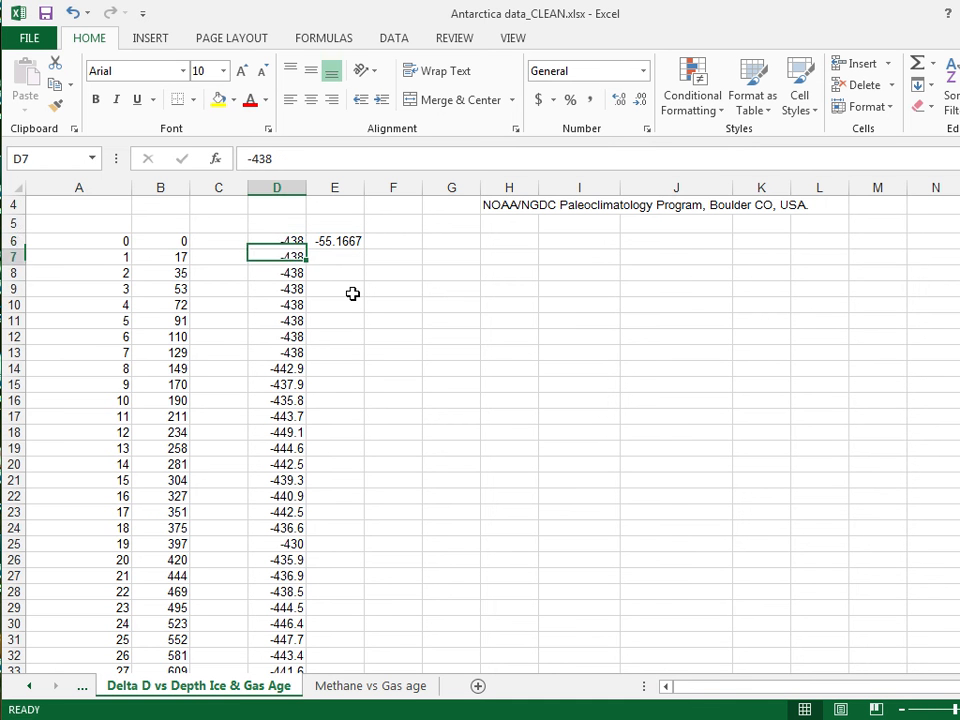
{"action": "key", "text": "Down"}
{"action": "key", "text": "Up"}
{"action": "key", "text": "Up"}
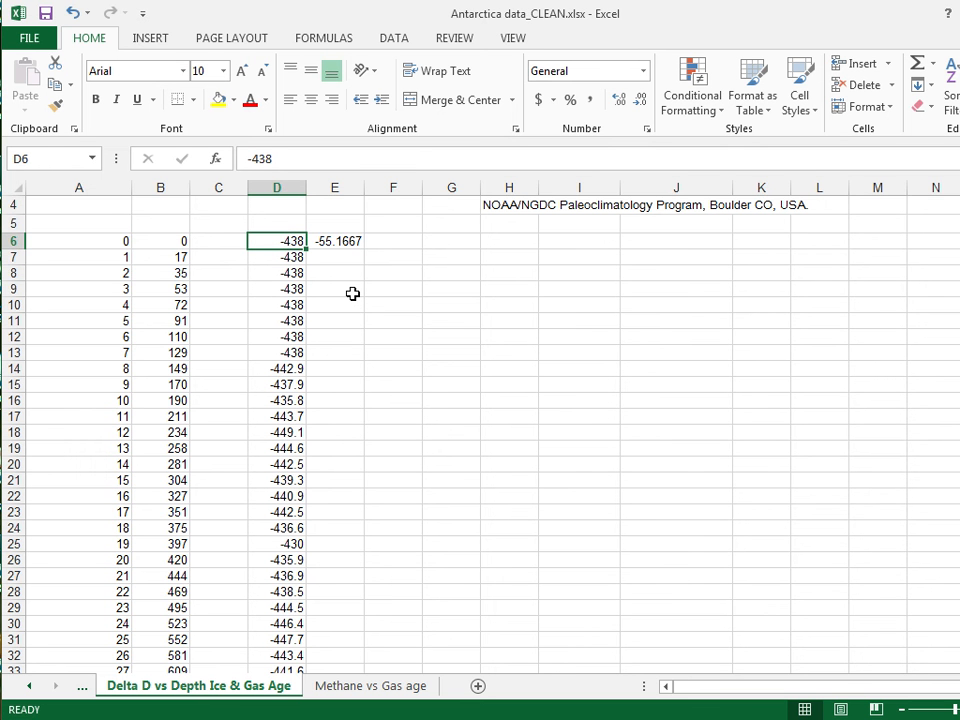
{"action": "key", "text": "ctrl+Down"}
{"action": "key", "text": "ctrl+Up"}
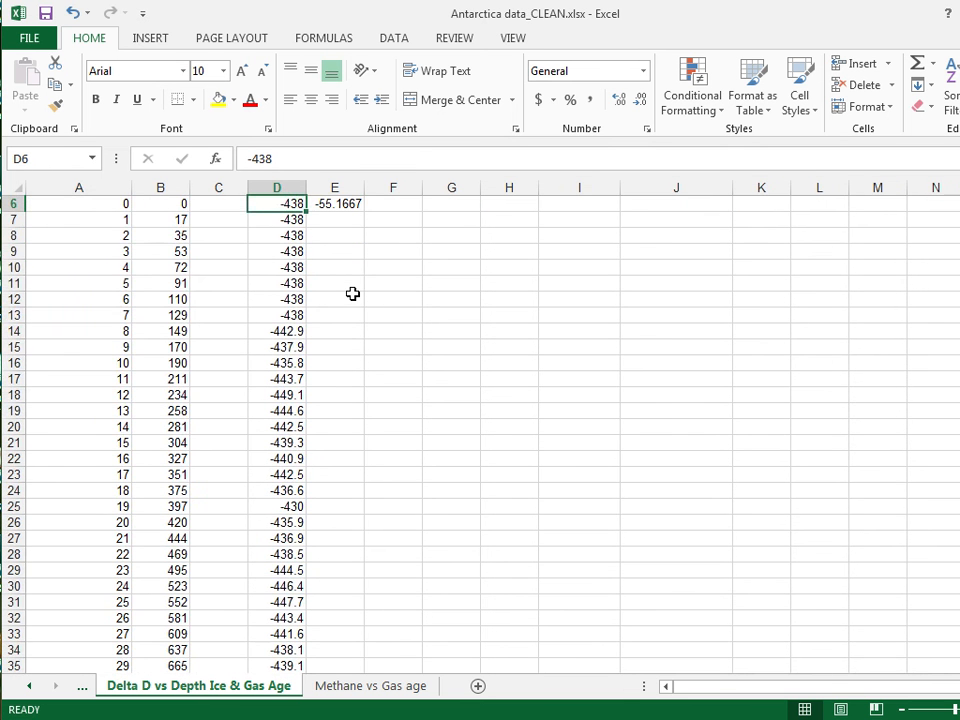
{"action": "key", "text": "Home"}
{"action": "key", "text": "Right"}
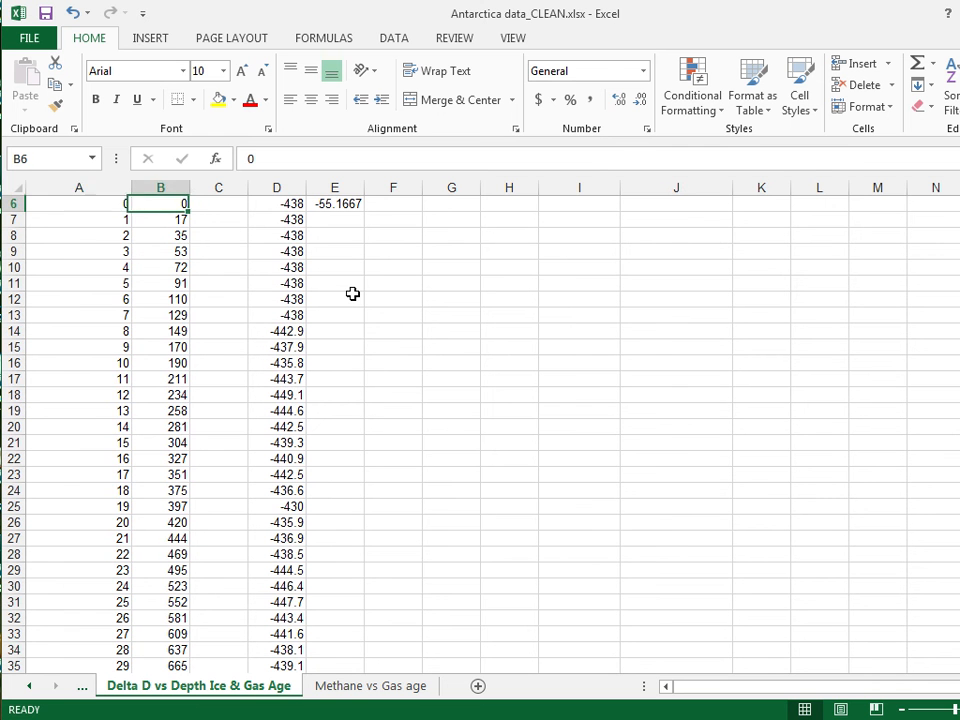
{"action": "key", "text": "Left"}
{"action": "key", "text": "Right"}
{"action": "key", "text": "Right"}
{"action": "key", "text": "Right"}
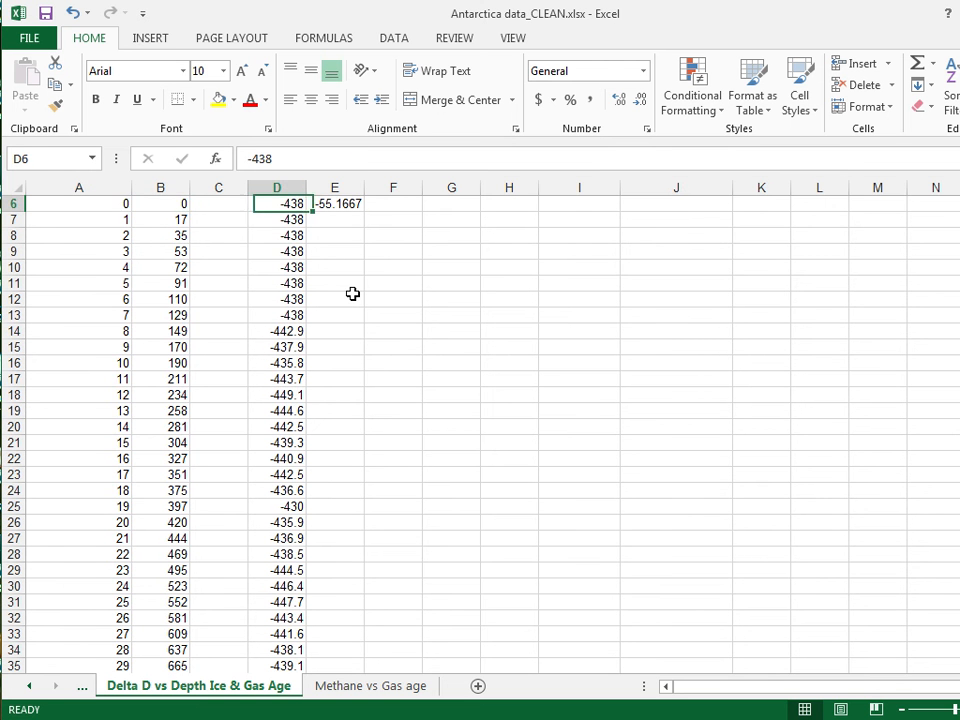
Step: Select the Delta Deuterium data from D6 down to its last row, return to D6, and view the formula in E6
{"action": "scroll", "coordinate": [274, 333], "scroll_direction": "up", "scroll_amount": 2}
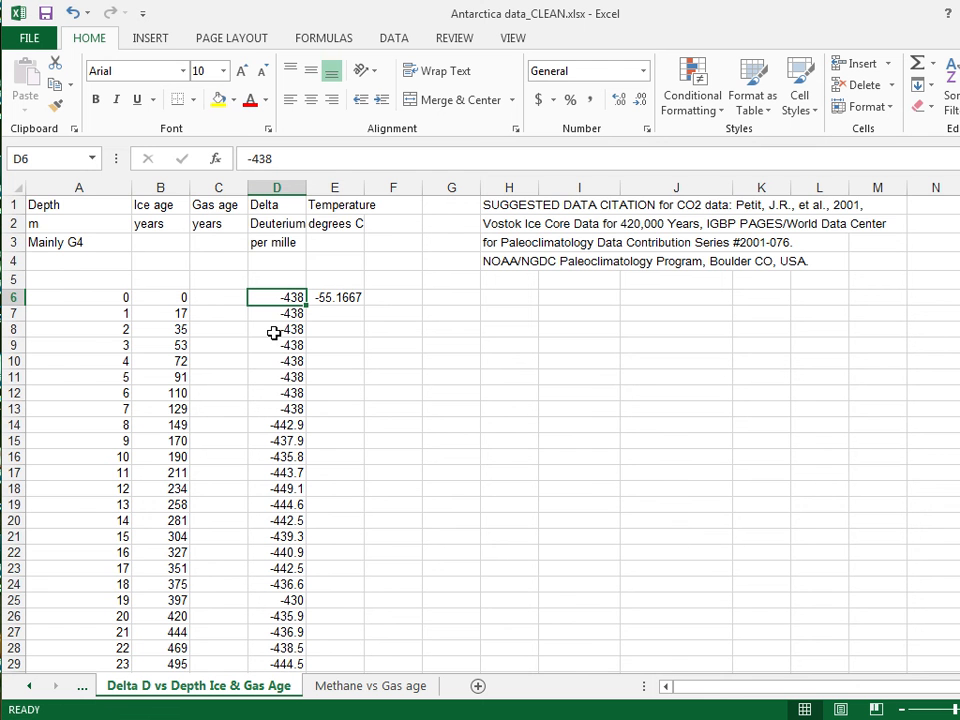
{"action": "key", "text": "ctrl+shift+Down"}
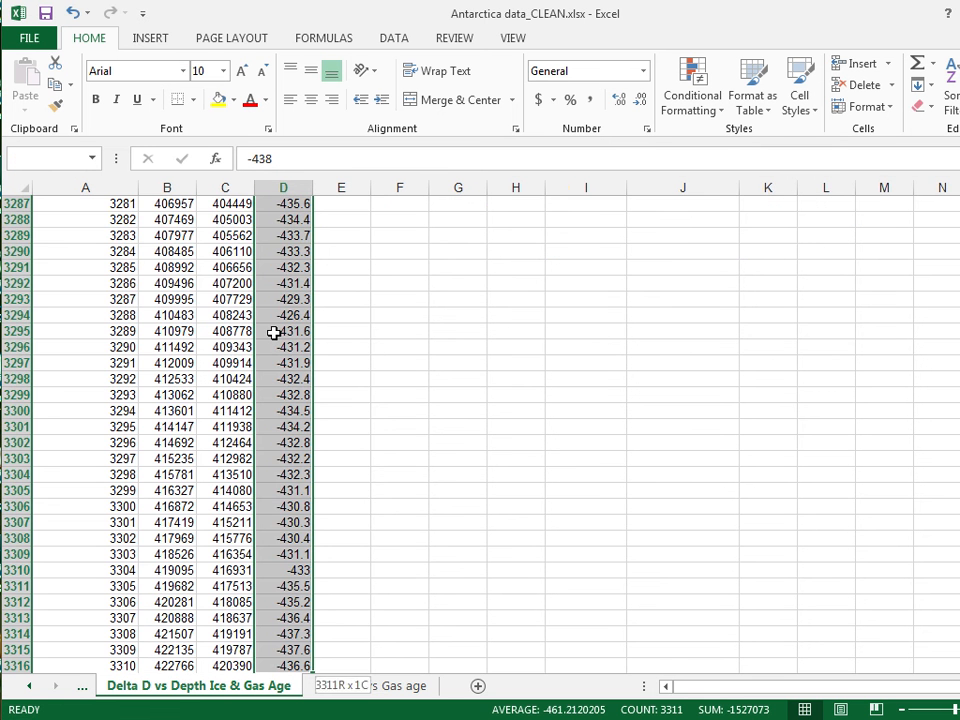
{"action": "key", "text": "Up"}
{"action": "key", "text": "Up"}
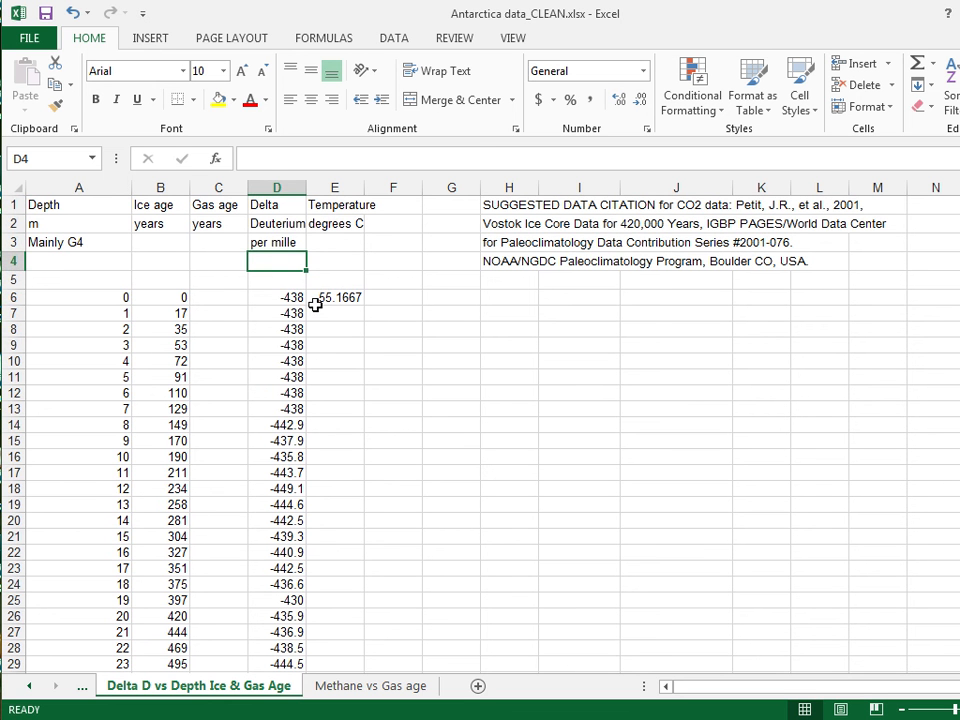
{"action": "key", "text": "Down"}
{"action": "key", "text": "Down"}
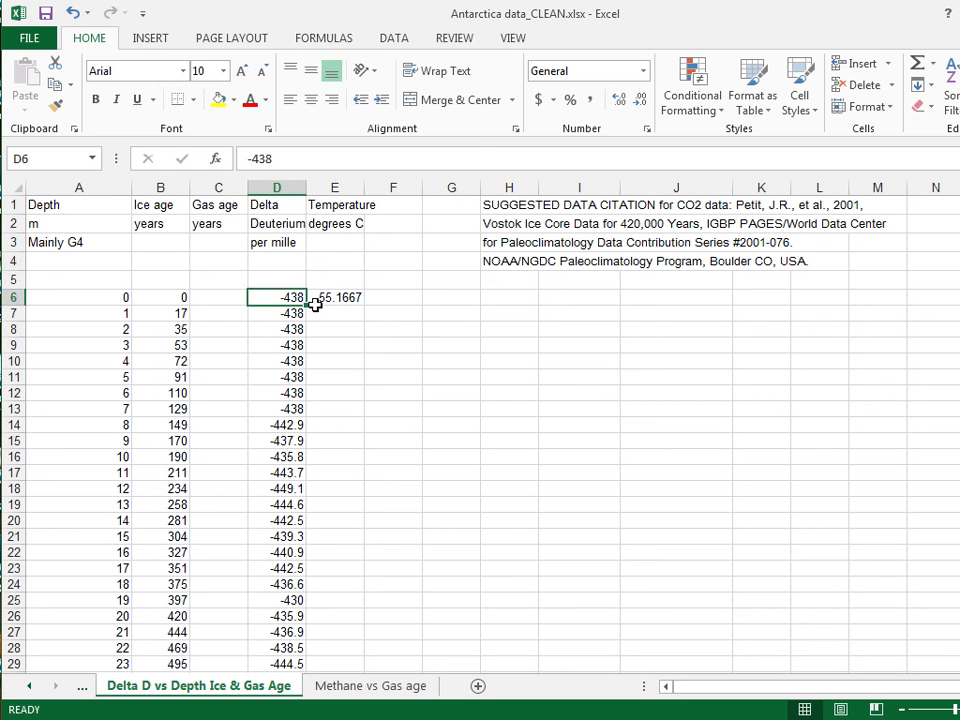
{"action": "left_click", "coordinate": [329, 300]}
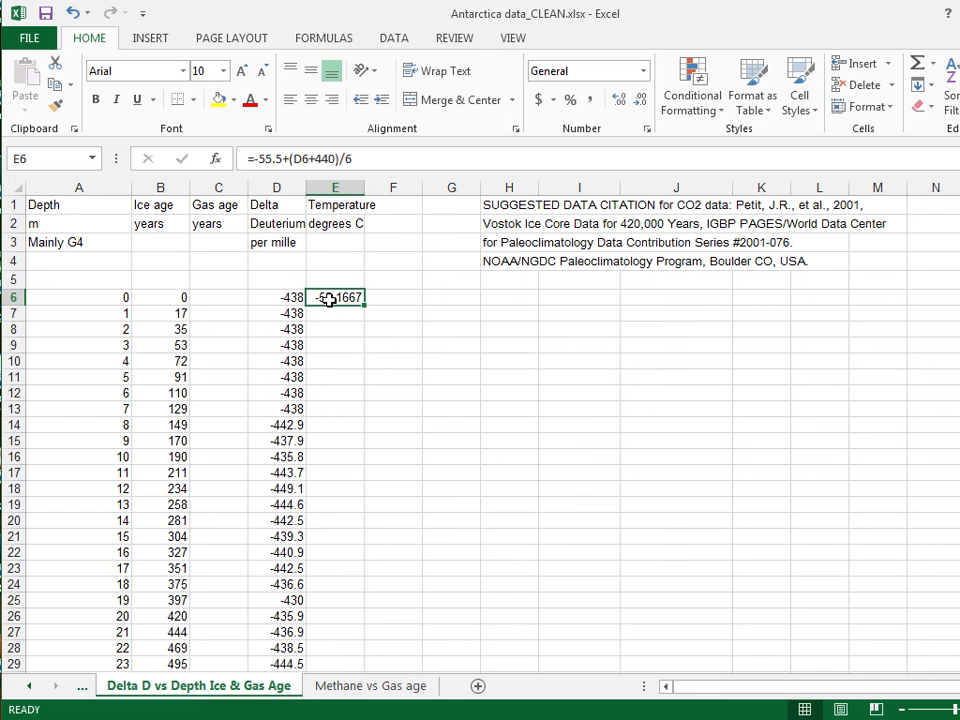
{"action": "left_click", "coordinate": [334, 318]}
{"action": "type", "text": "="}
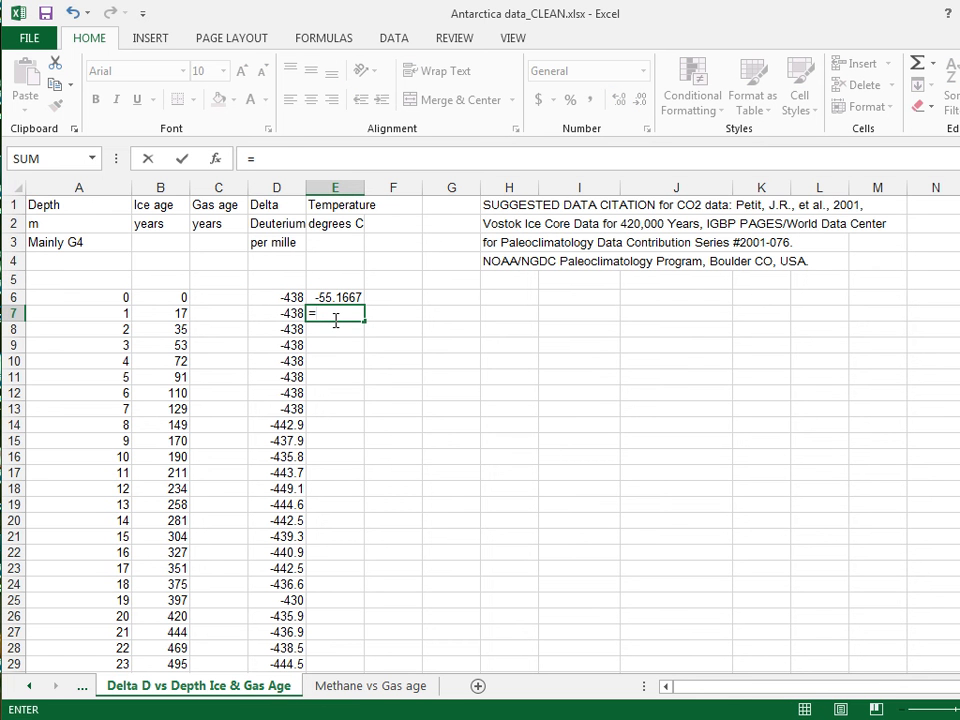
{"action": "type", "text": "55"}
{"action": "type", "text": "55.5"}
{"action": "key", "text": "BackSpace"}
{"action": "key", "text": "BackSpace"}
{"action": "key", "text": "BackSpace"}
{"action": "key", "text": "BackSpace"}
{"action": "key", "text": "BackSpace"}
{"action": "key", "text": "Escape"}
Step: Copy the temperature formula from E6 into E7 and E8, comparing the cell references in E6 and E7
{"action": "left_click", "coordinate": [337, 297]}
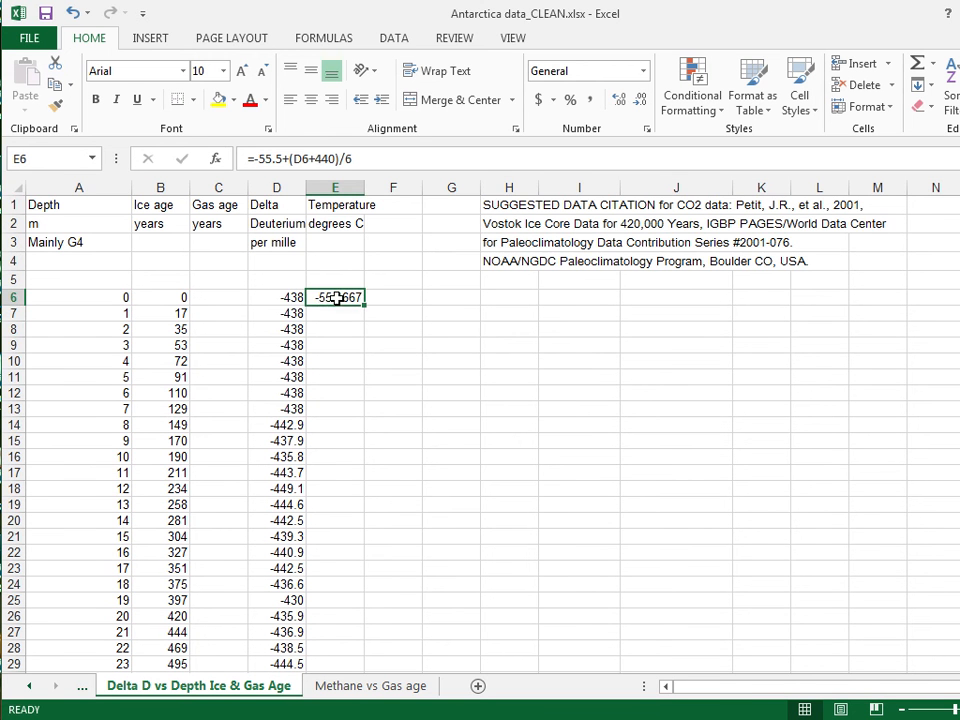
{"action": "key", "text": "ctrl+c"}
{"action": "left_click", "coordinate": [331, 312]}
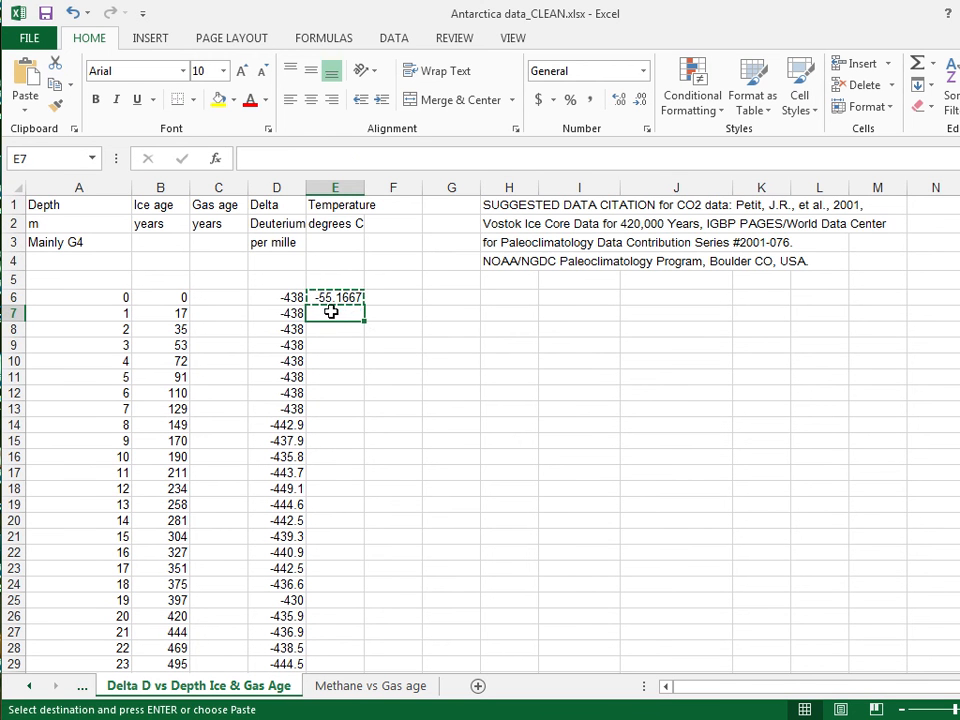
{"action": "key", "text": "ctrl+v"}
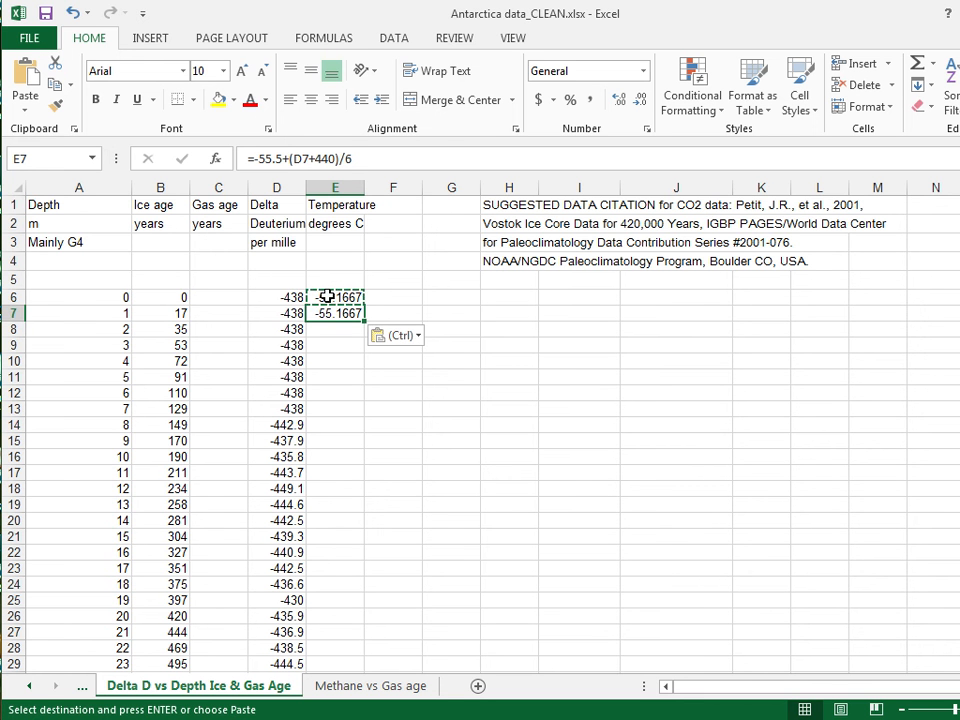
{"action": "left_click", "coordinate": [327, 297]}
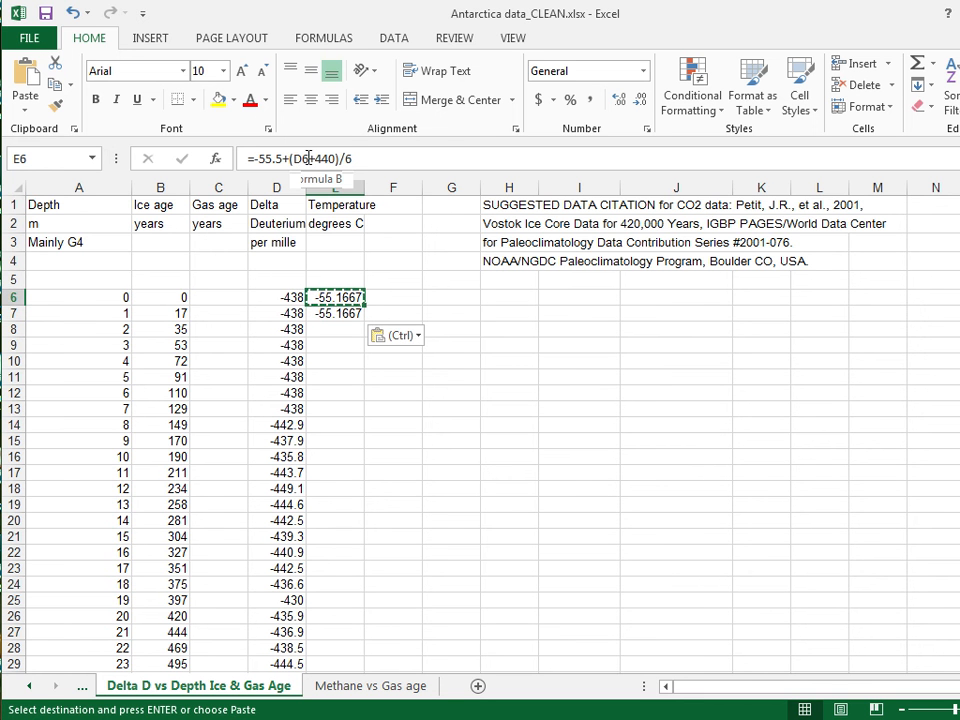
{"action": "left_click", "coordinate": [337, 315]}
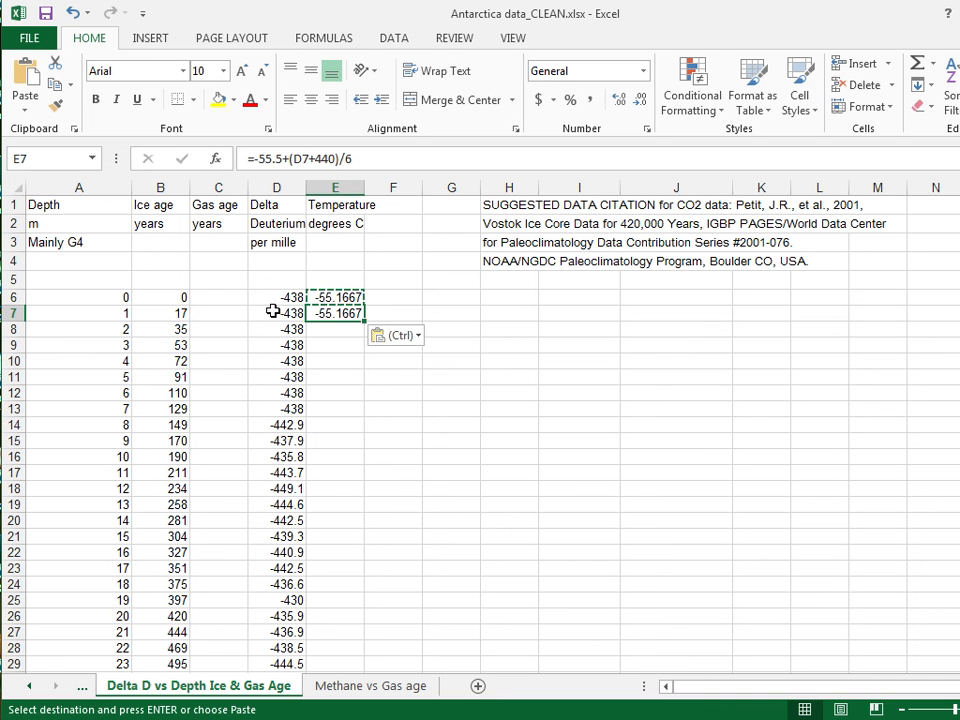
{"action": "left_click", "coordinate": [336, 329]}
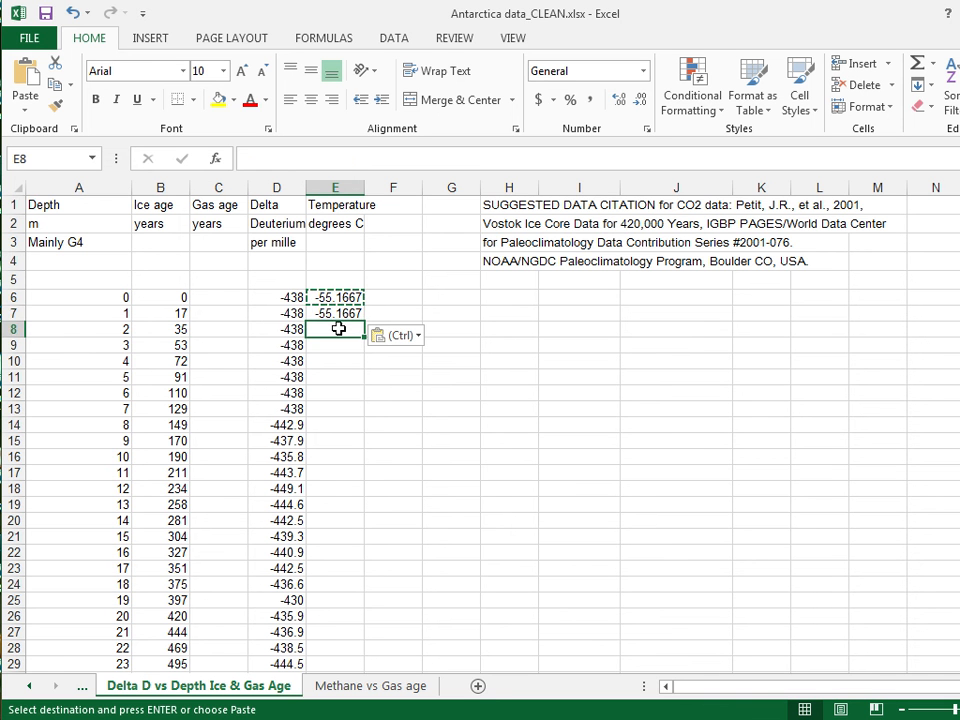
{"action": "key", "text": "ctrl+v"}
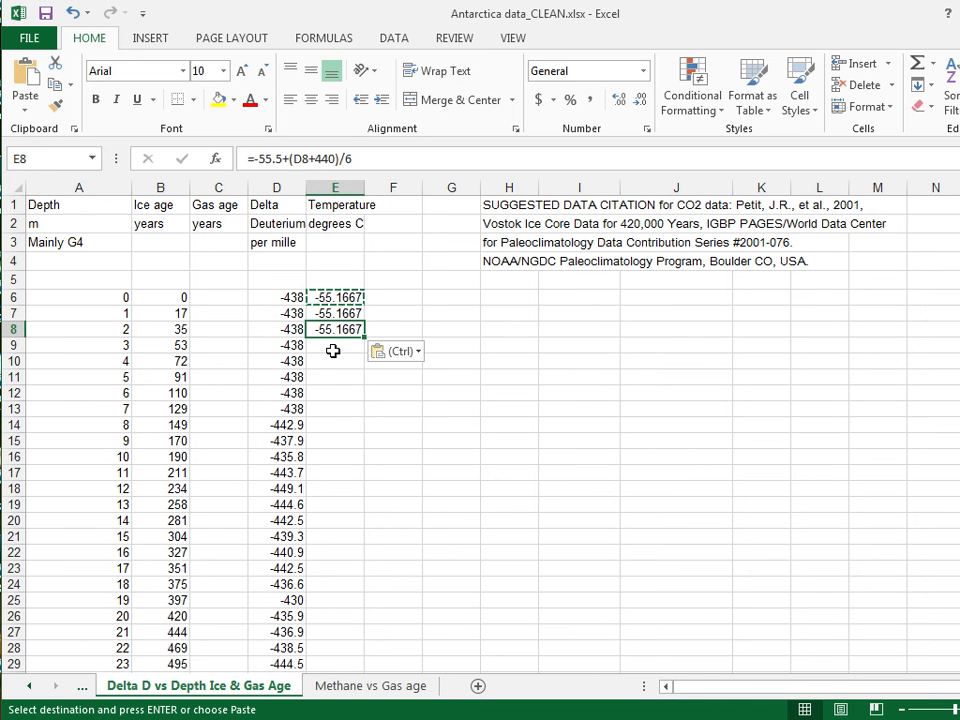
Step: Copy the temperature formula from E8 into E9
{"action": "left_click", "coordinate": [332, 331]}
{"action": "key", "text": "ctrl+c"}
{"action": "left_click", "coordinate": [333, 346]}
{"action": "key", "text": "ctrl+v"}
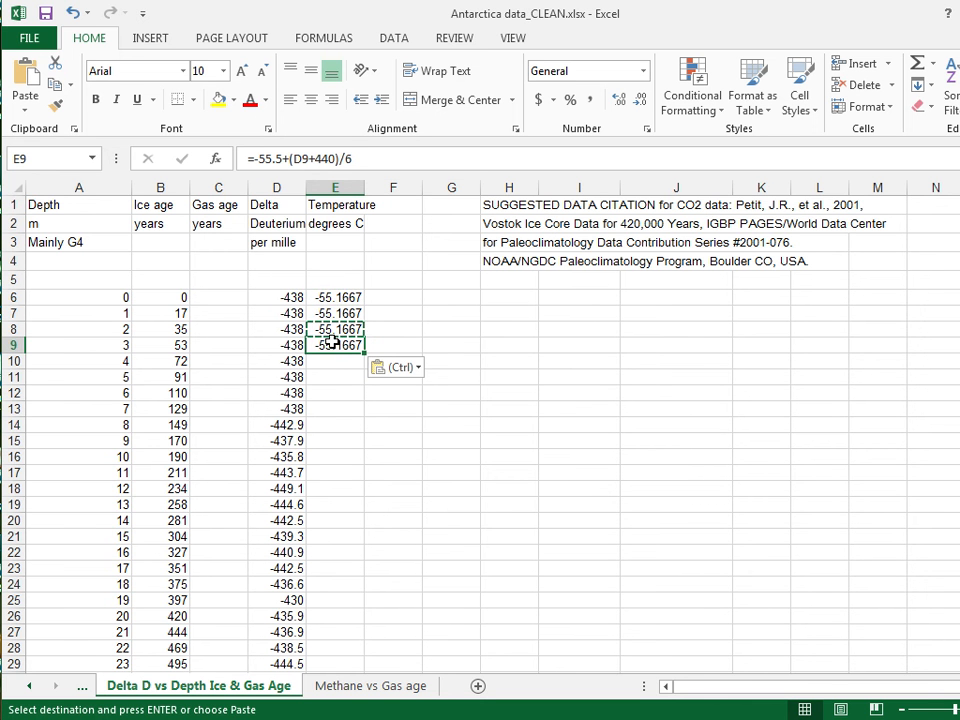
Step: Make the cell reference in E9's formula absolute, giving =-55.5+($D$9+440)/6
{"action": "left_click", "coordinate": [300, 159]}
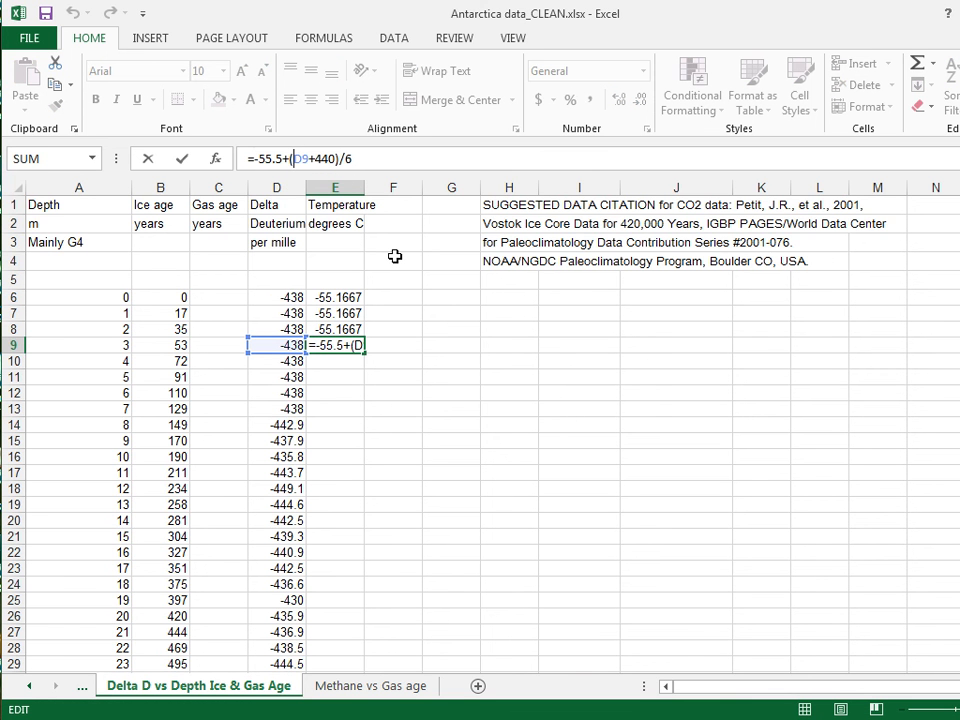
{"action": "type", "text": "$"}
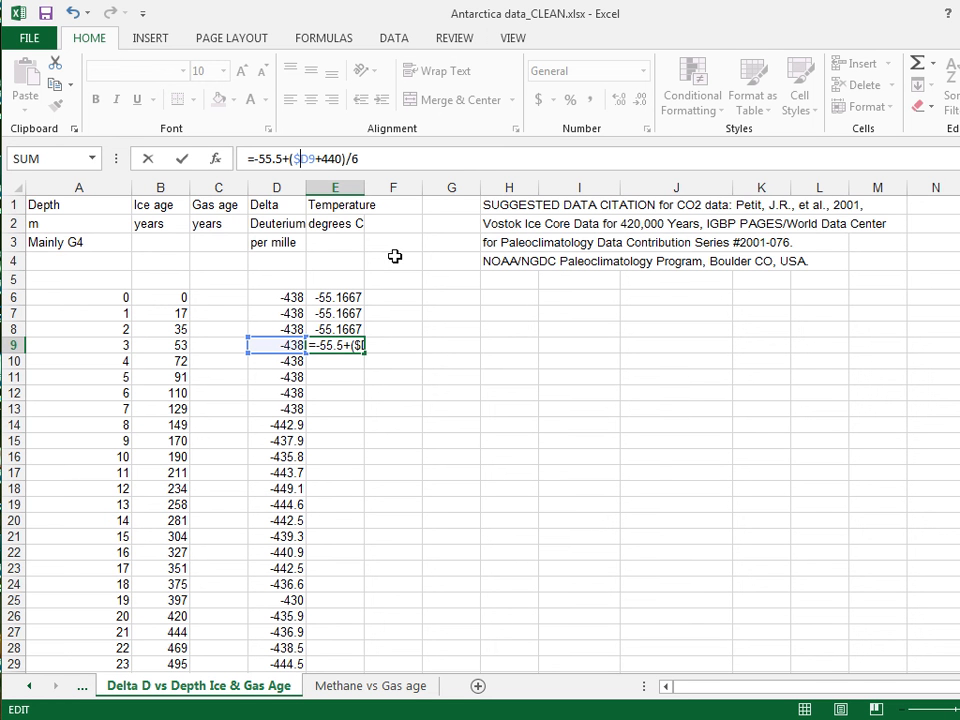
{"action": "key", "text": "Right"}
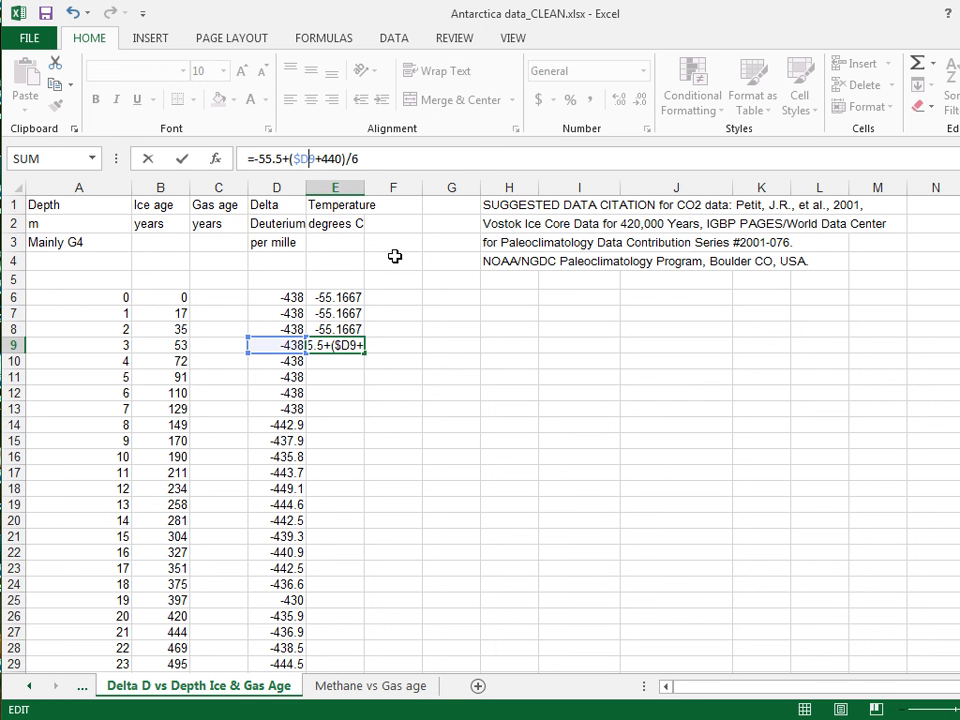
{"action": "type", "text": "$"}
{"action": "key", "text": "ctrl+Return"}
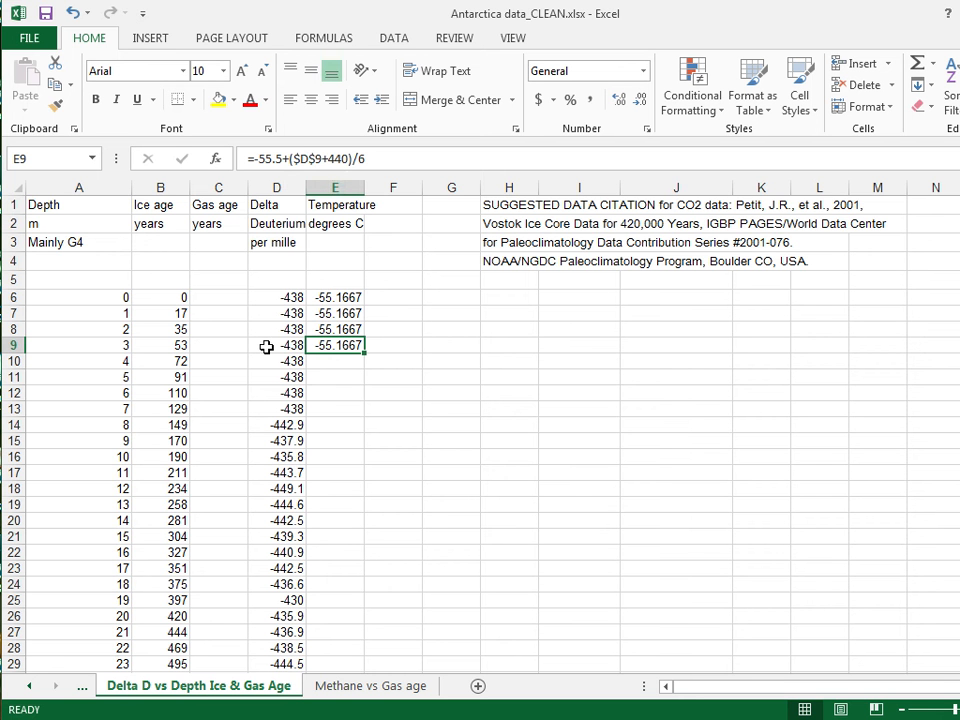
Step: Copy the absolute-reference formula from E9 into E10 and E11
{"action": "key", "text": "ctrl+c"}
{"action": "left_click", "coordinate": [333, 360]}
{"action": "key", "text": "ctrl+v"}
{"action": "left_click", "coordinate": [328, 377]}
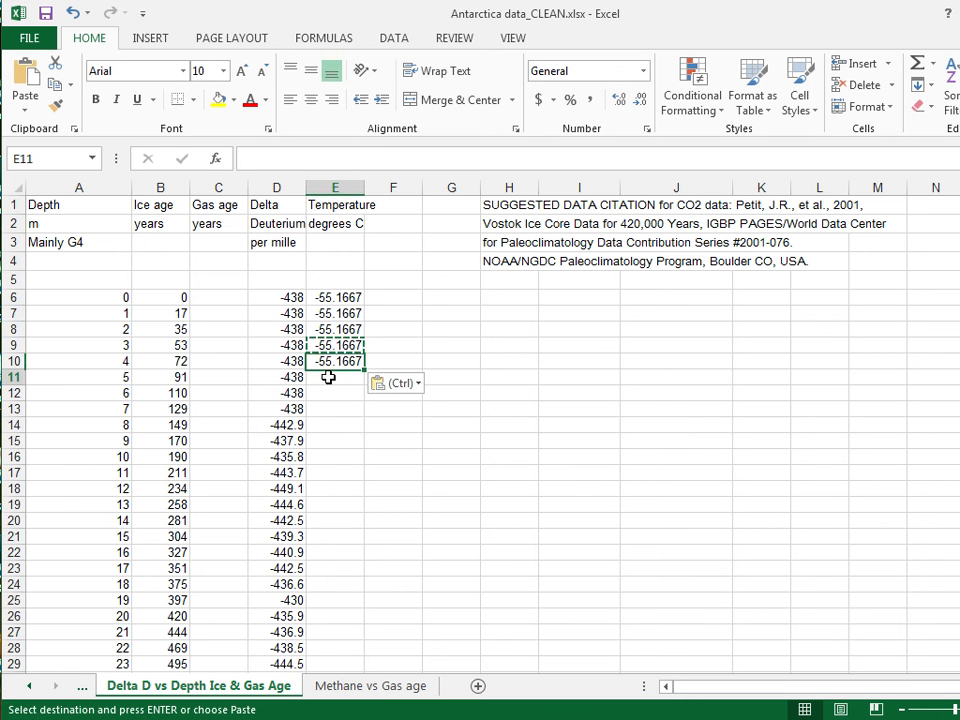
{"action": "key", "text": "ctrl+v"}
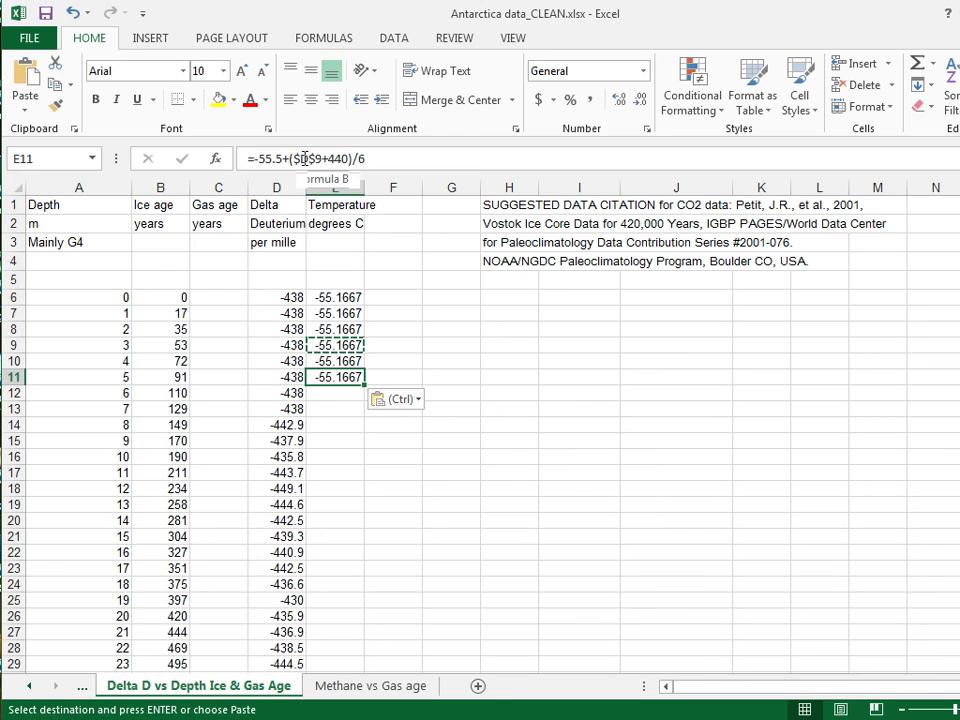
Step: Compare the formulas in E6 through E11 to see how relative and absolute references behave when copied
{"action": "left_click", "coordinate": [322, 298]}
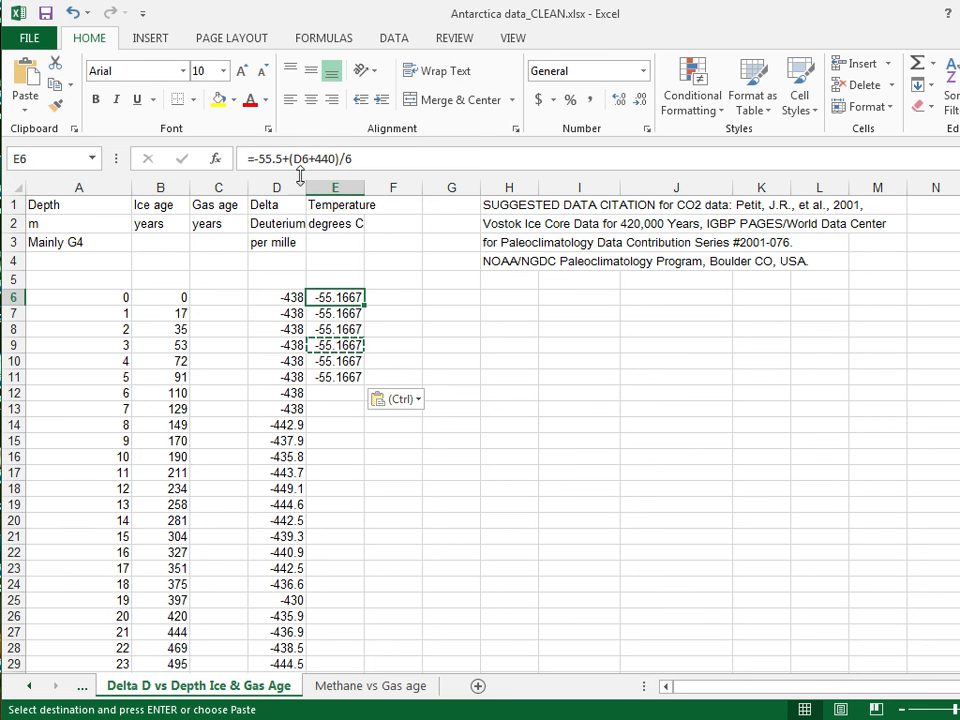
{"action": "left_click", "coordinate": [322, 313]}
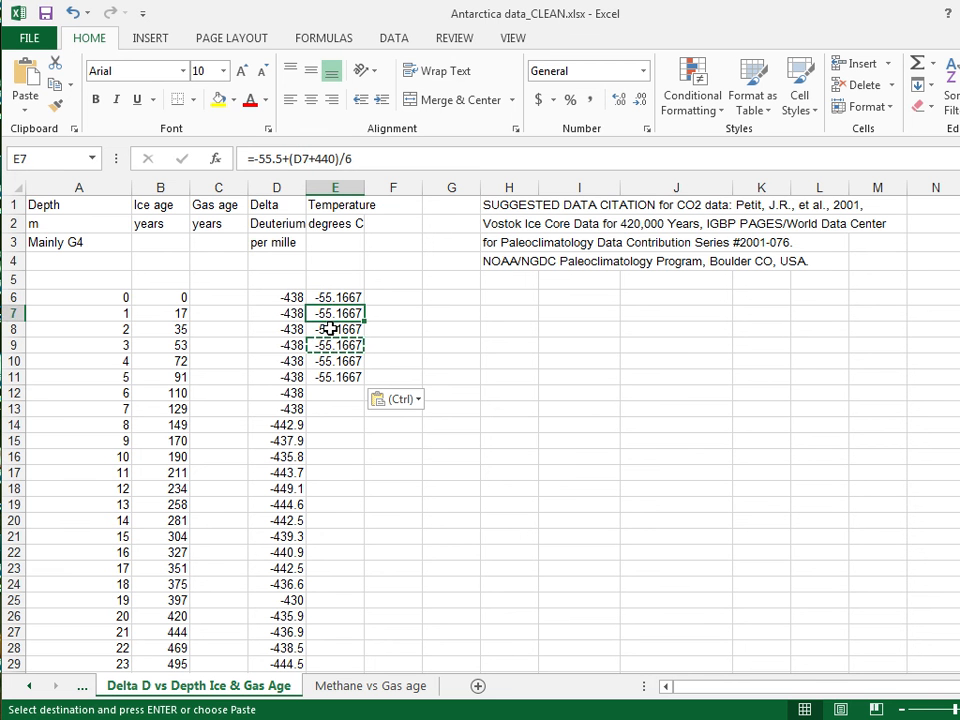
{"action": "left_click", "coordinate": [330, 328]}
{"action": "left_click", "coordinate": [335, 344]}
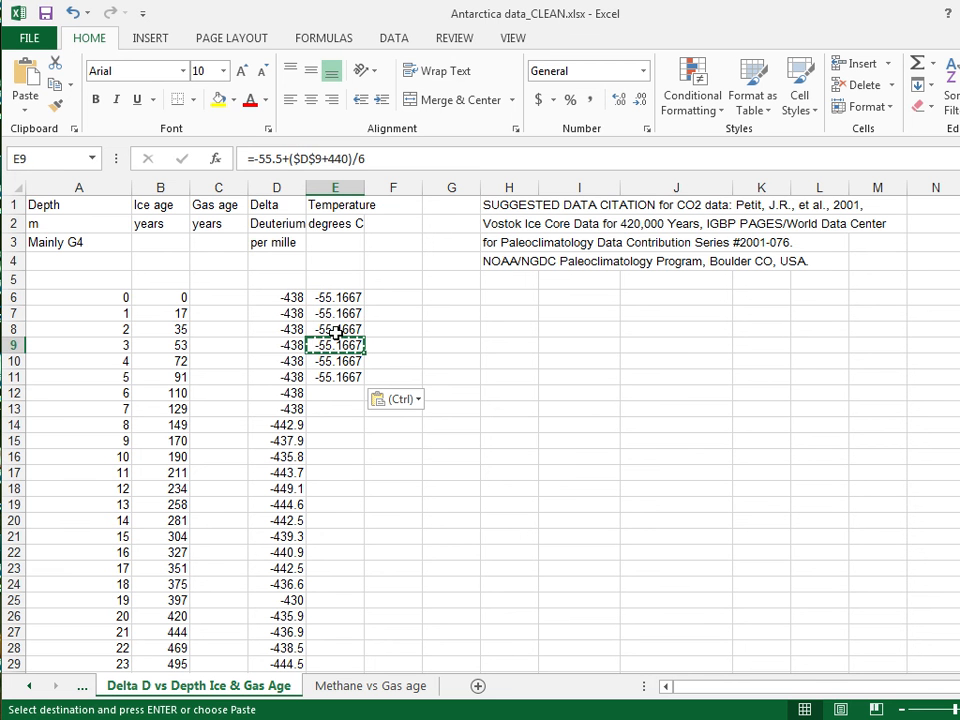
{"action": "left_click", "coordinate": [336, 364]}
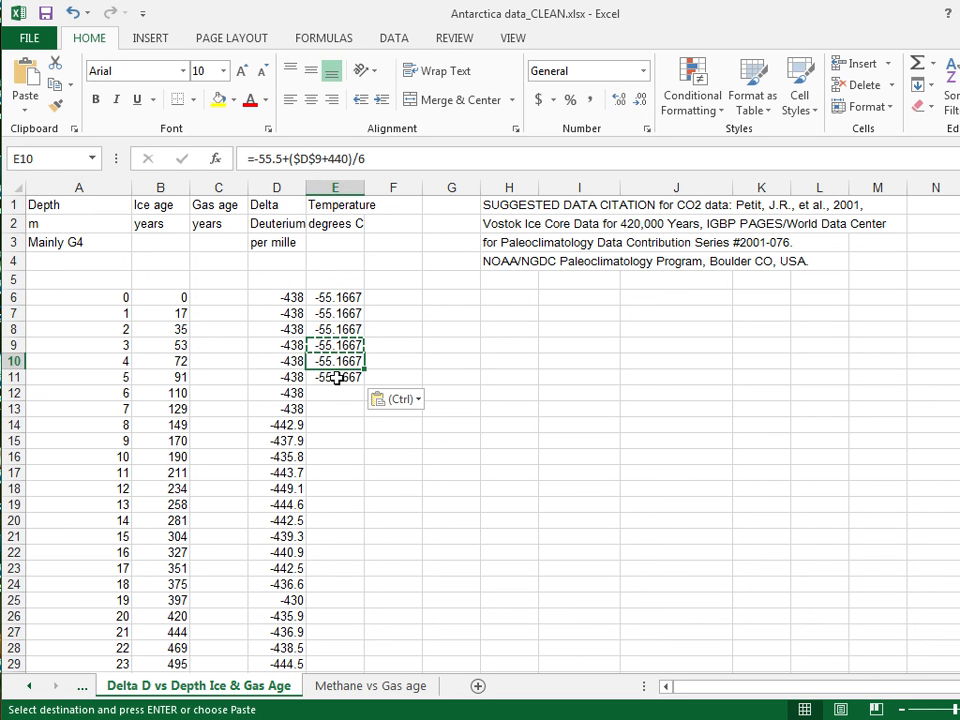
{"action": "left_click", "coordinate": [338, 379]}
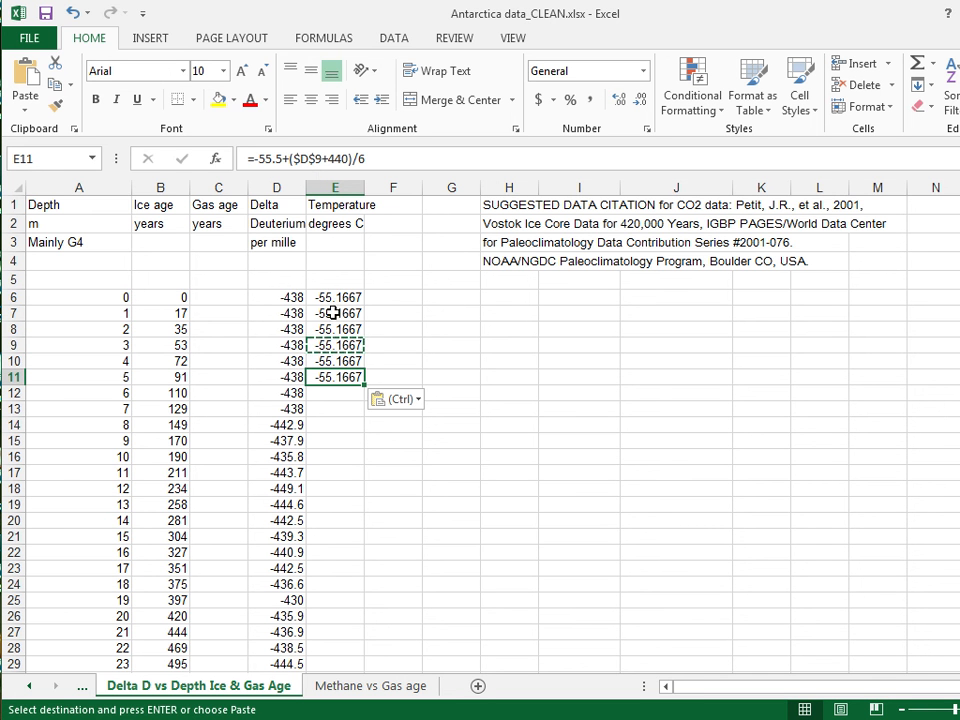
Step: Clear the contents of the copied temperature cells E7 to E11
{"action": "left_click_drag", "start_coordinate": [330, 313], "coordinate": [338, 374]}
{"action": "right_click", "coordinate": [338, 378]}
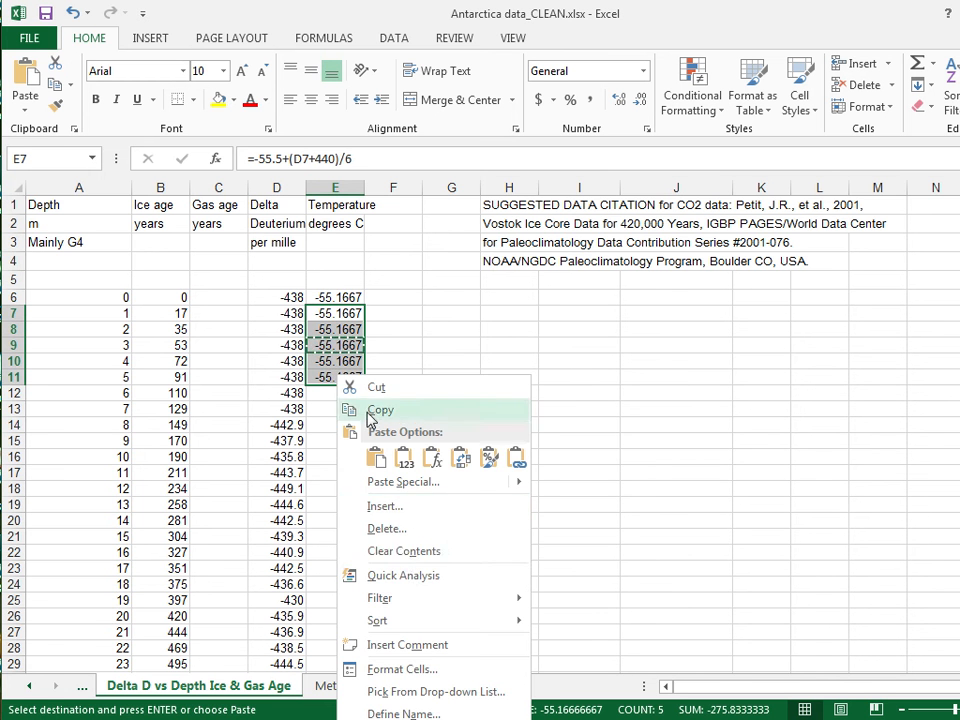
{"action": "left_click", "coordinate": [376, 553]}
{"action": "left_click", "coordinate": [328, 470]}
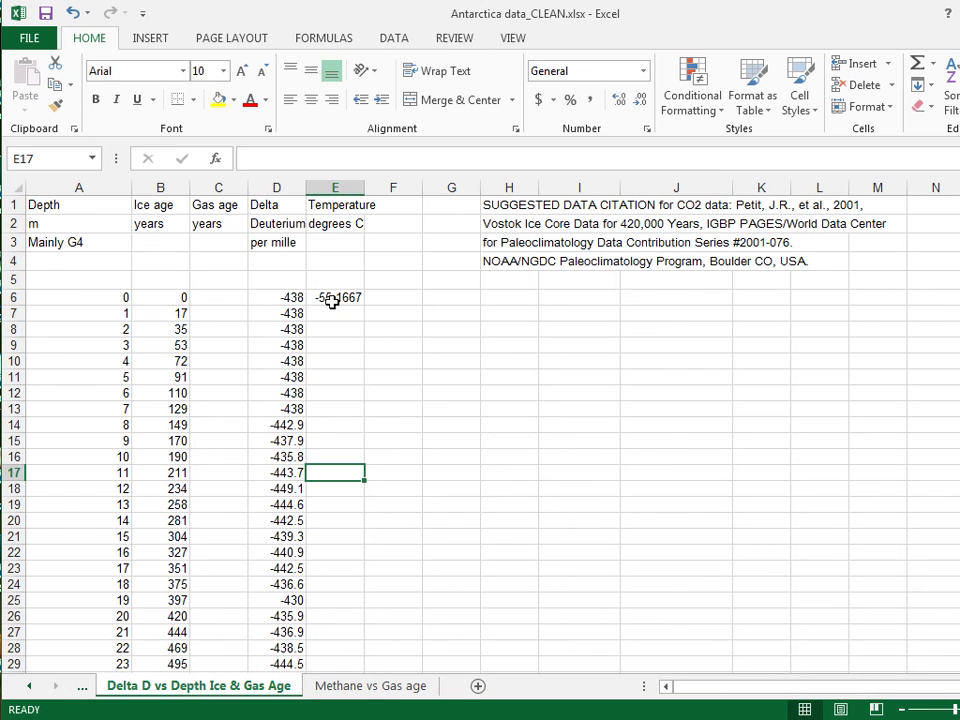
Step: Copy the original relative-reference formula in E6 and paste it one cell at a time into E7 and E8
{"action": "left_click", "coordinate": [93, 297]}
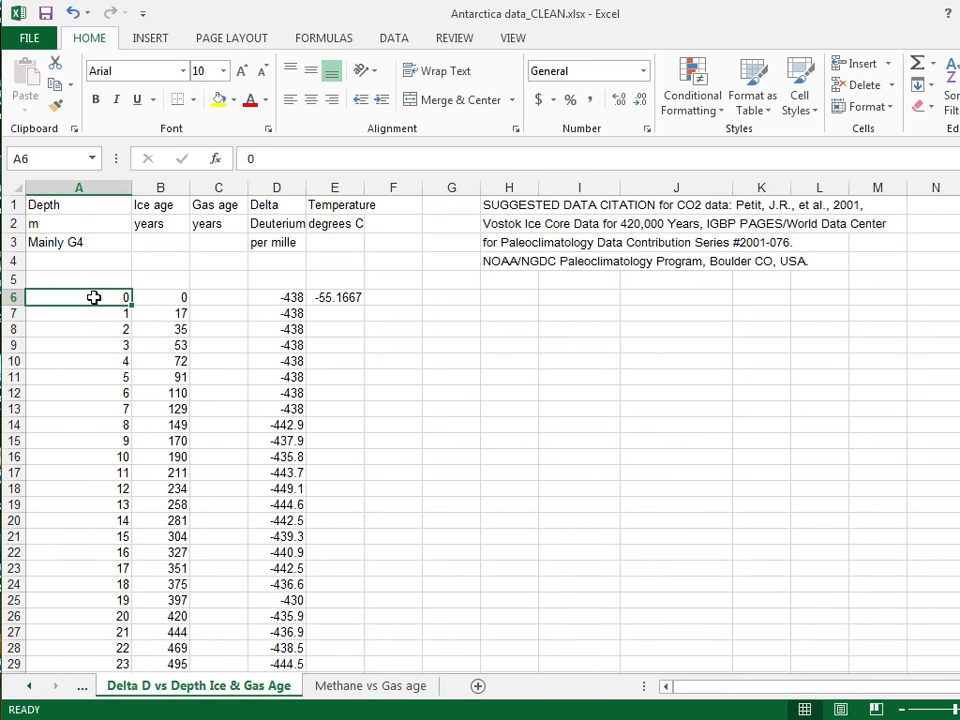
{"action": "left_click", "coordinate": [171, 296]}
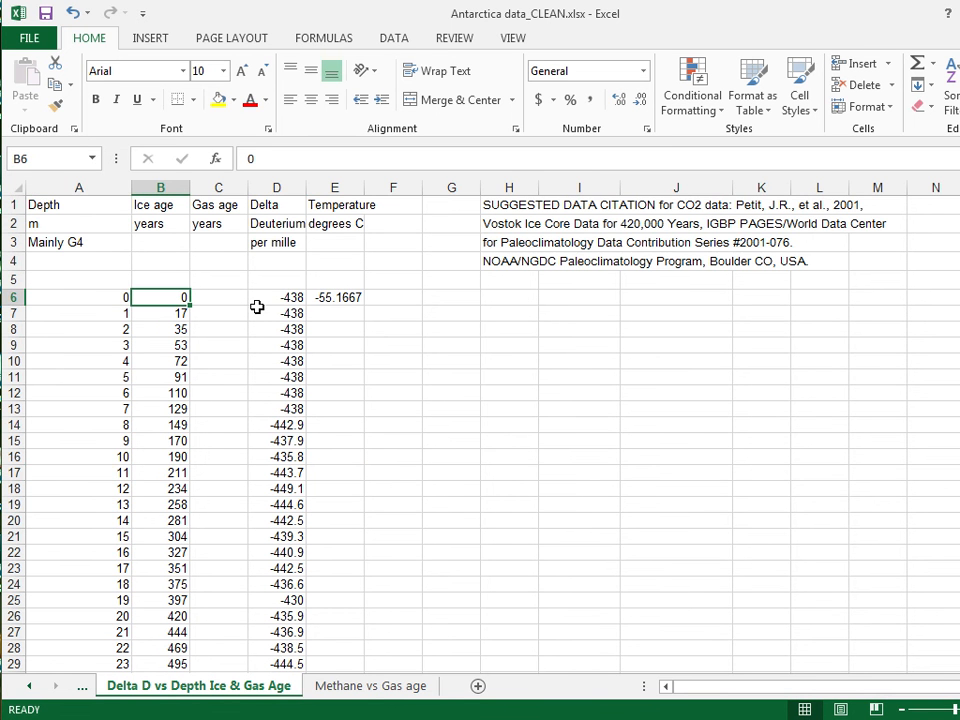
{"action": "left_click", "coordinate": [342, 297]}
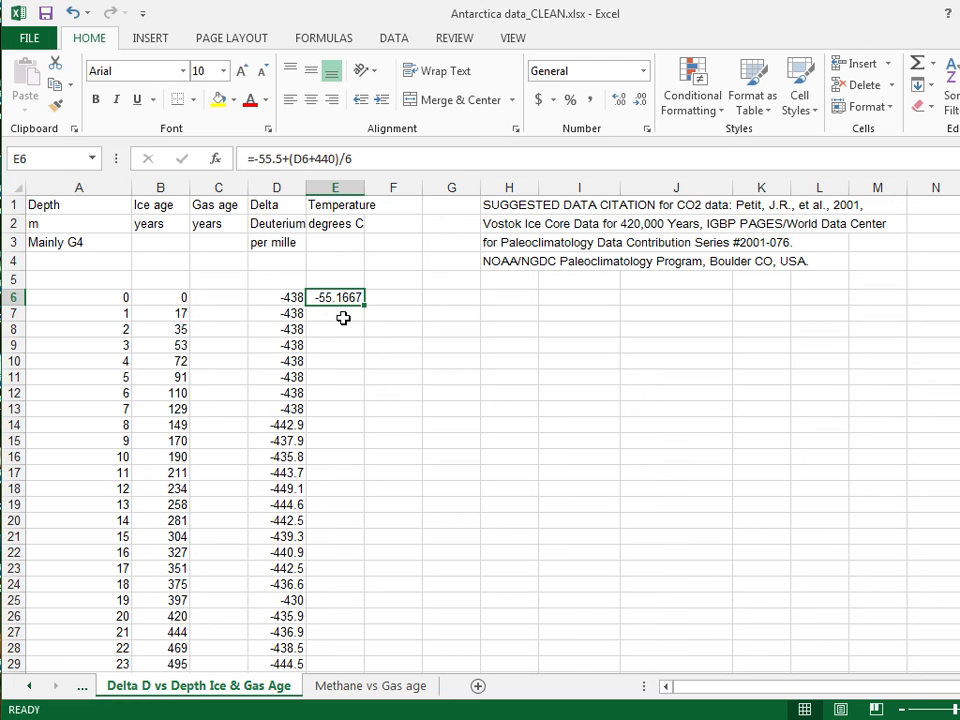
{"action": "key", "text": "ctrl+c"}
{"action": "left_click", "coordinate": [334, 313]}
{"action": "key", "text": "ctrl+v"}
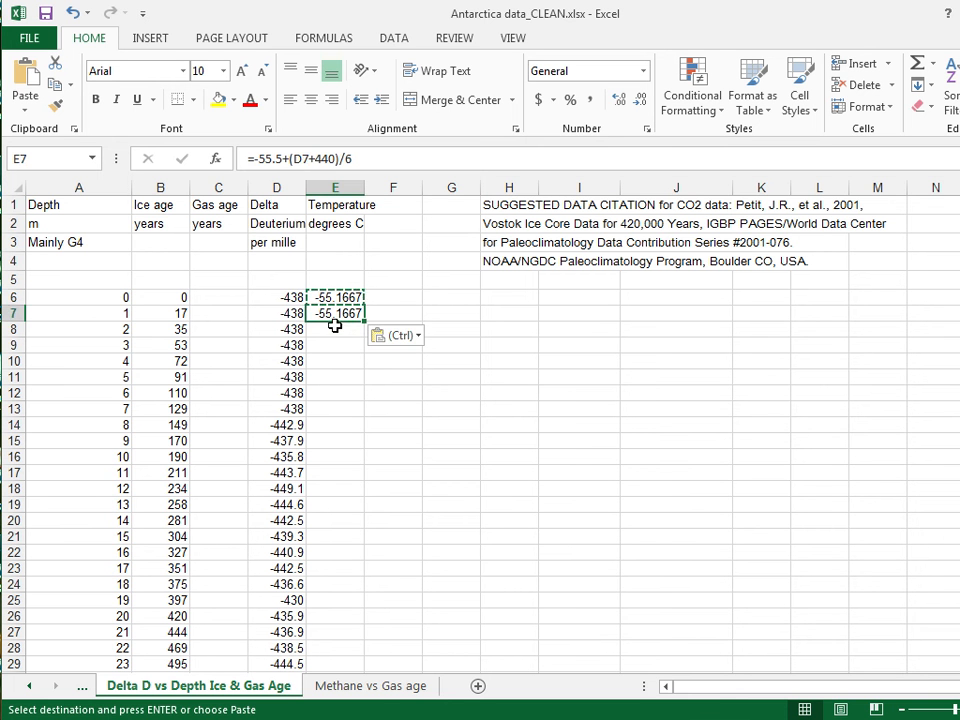
{"action": "left_click", "coordinate": [335, 333]}
{"action": "key", "text": "ctrl+v"}
Step: Clear the contents of cells E7 and E8
{"action": "left_click_drag", "start_coordinate": [326, 313], "coordinate": [333, 330]}
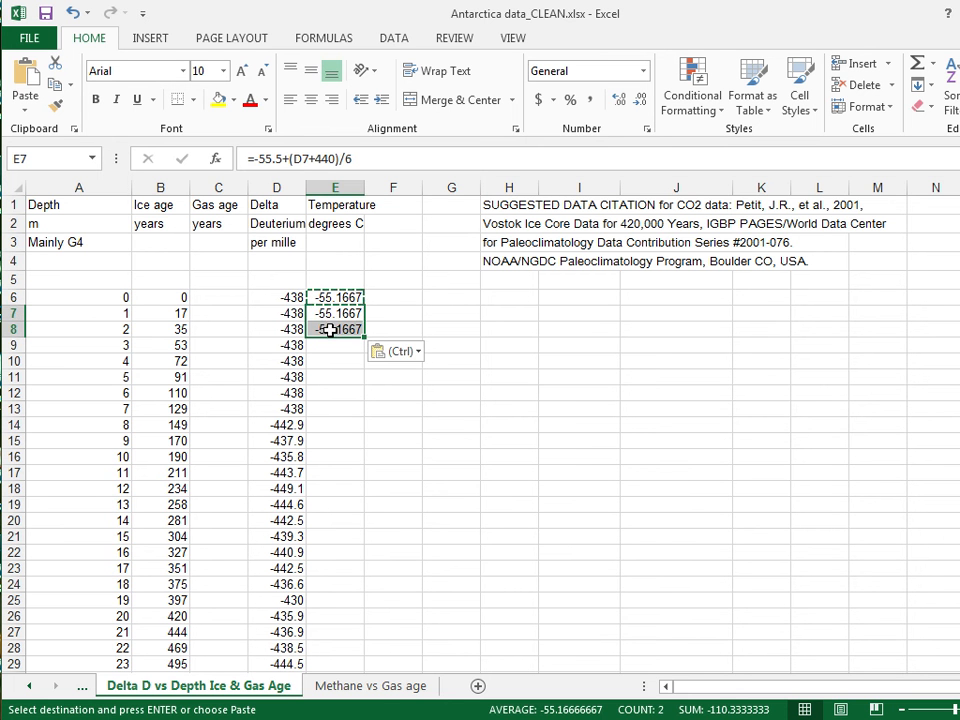
{"action": "right_click", "coordinate": [331, 331]}
{"action": "left_click", "coordinate": [398, 507]}
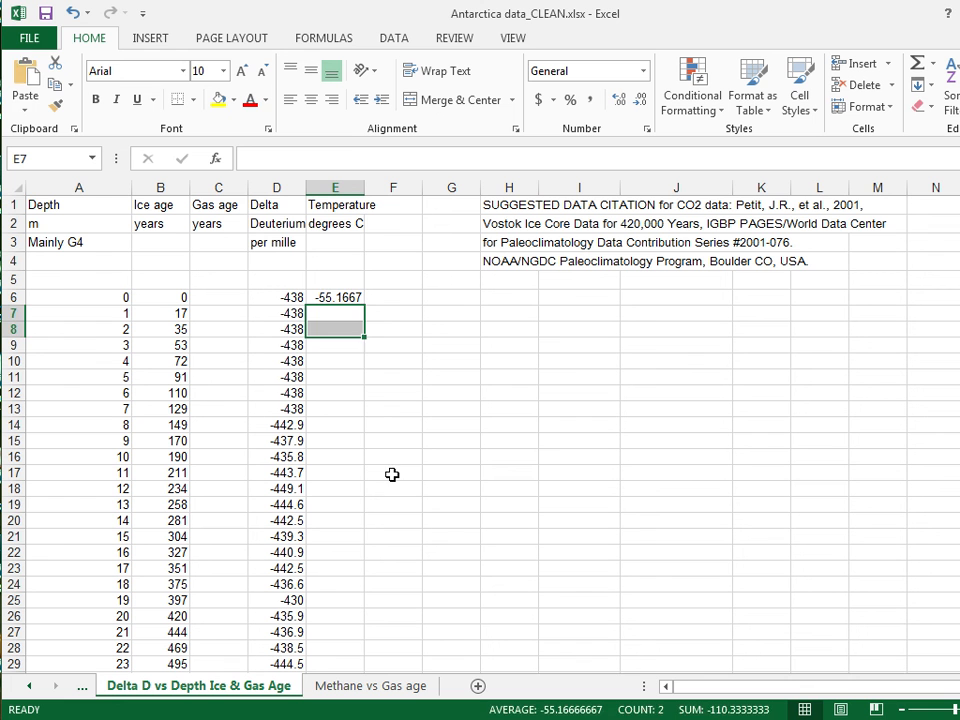
Step: Extend the temperature formula from E6 down column E by hand, first to row 27 and on to row 117
{"action": "left_click", "coordinate": [353, 298]}
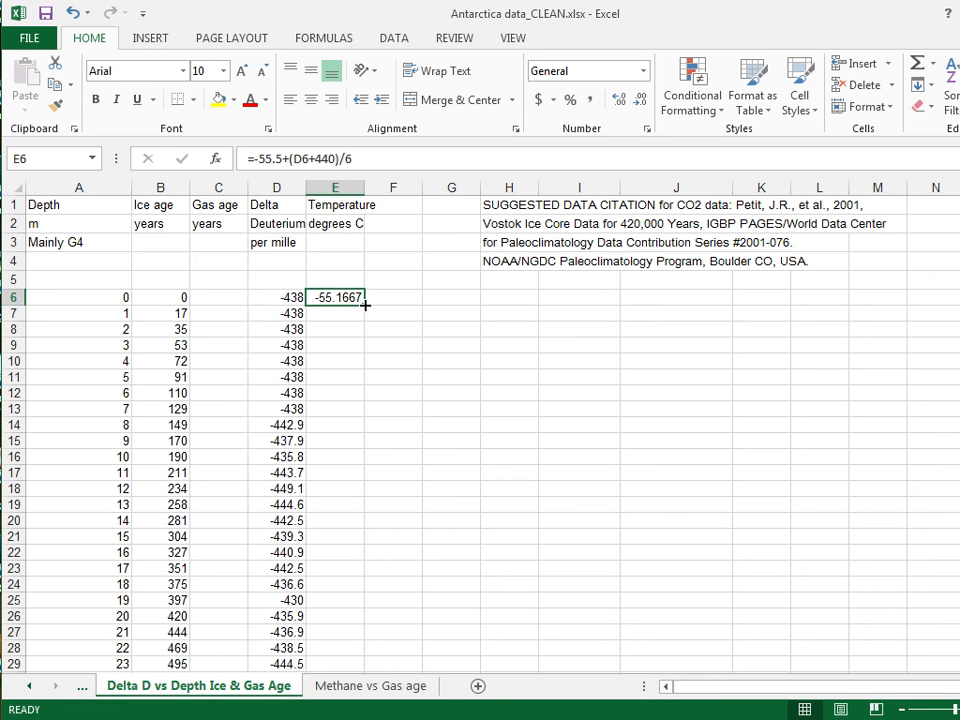
{"action": "left_click_drag", "start_coordinate": [365, 305], "coordinate": [375, 632]}
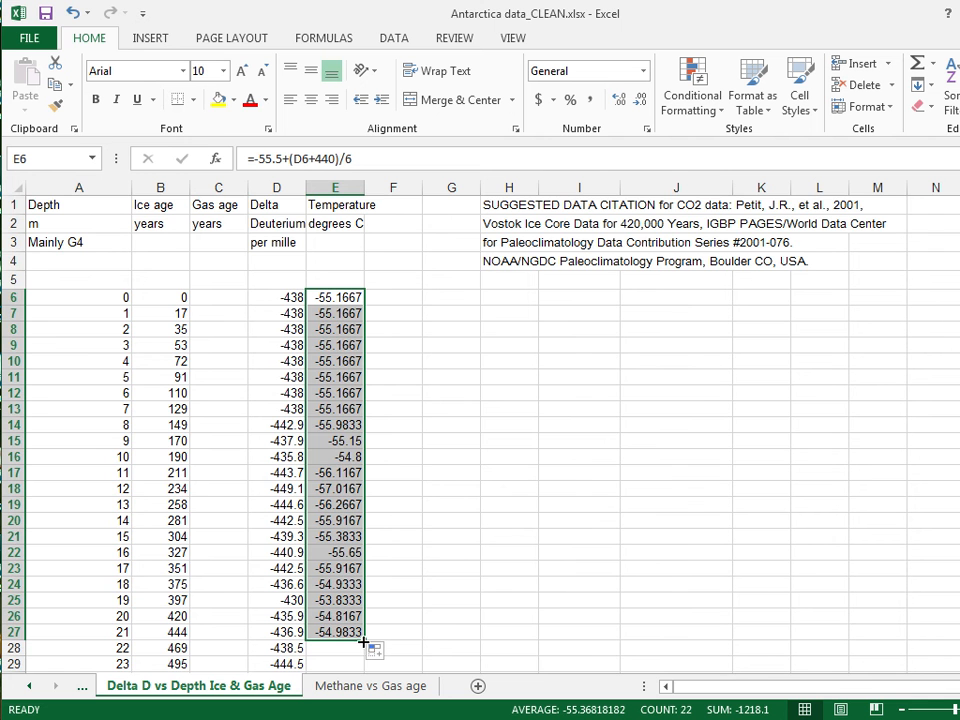
{"action": "mouse_move", "coordinate": [363, 641]}
{"action": "left_mouse_down"}
{"action": "mouse_move", "coordinate": [365, 676]}
{"action": "mouse_move", "coordinate": [364, 657]}
{"action": "left_mouse_up"}
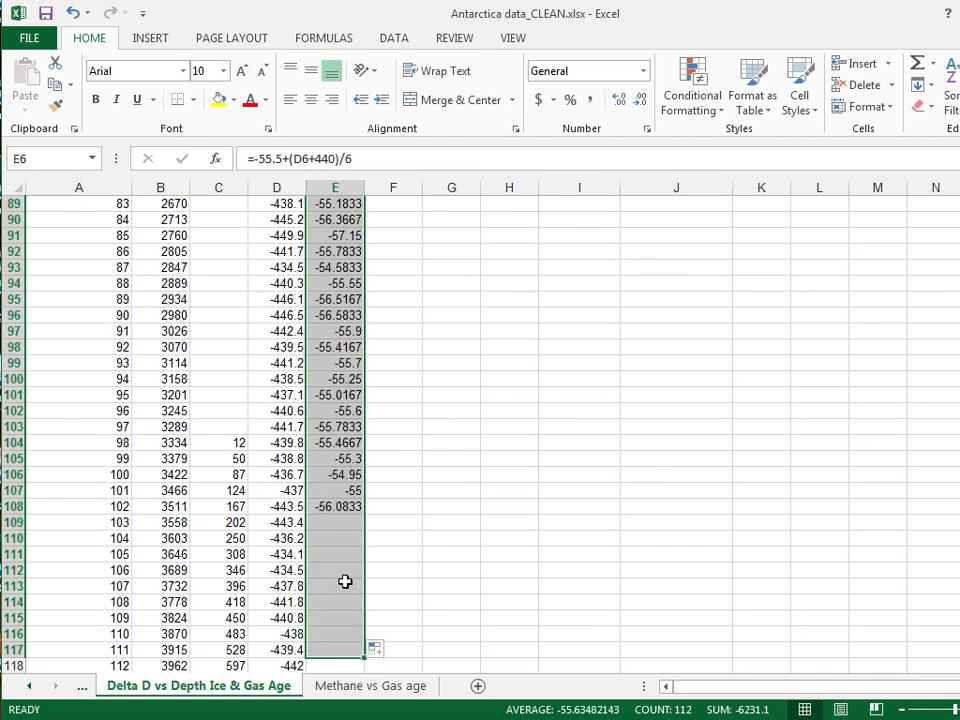
{"action": "scroll", "coordinate": [345, 575], "scroll_direction": "up", "scroll_amount": 20}
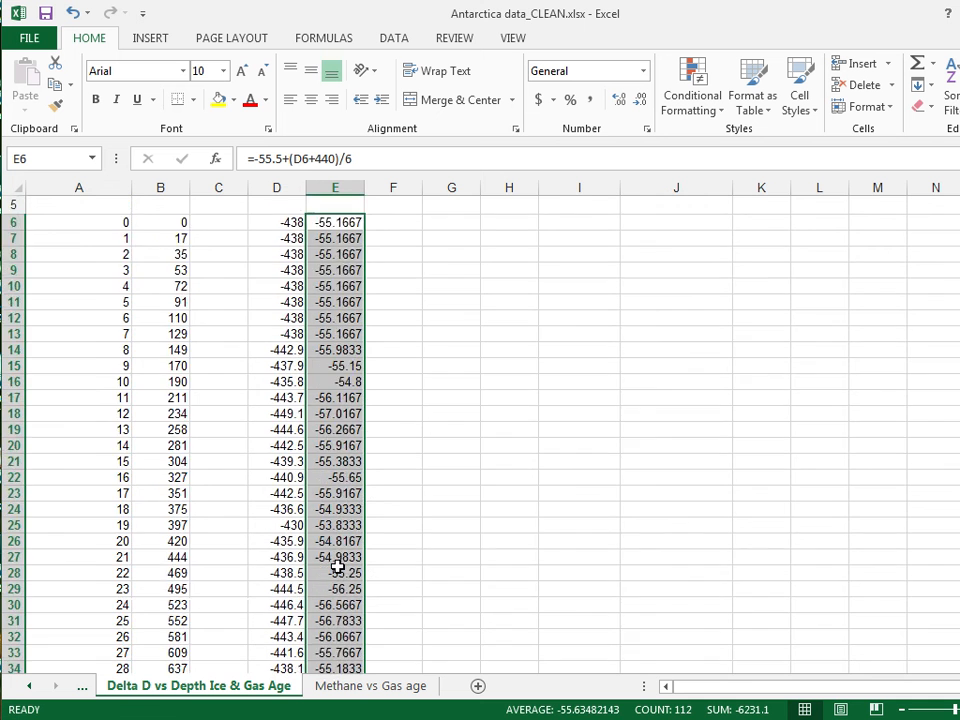
Step: Clear the contents of the filled temperature cells from E7 down to E117
{"action": "scroll", "coordinate": [338, 568], "scroll_direction": "up", "scroll_amount": 2}
{"action": "left_click", "coordinate": [332, 309]}
{"action": "key", "text": "ctrl+shift+Down"}
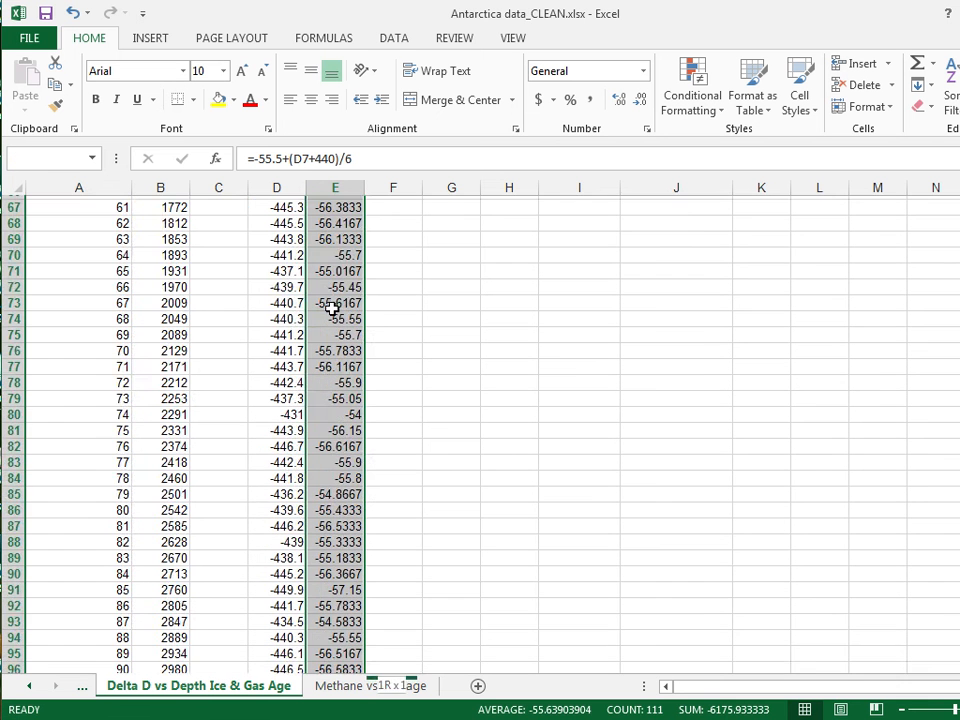
{"action": "right_click", "coordinate": [334, 310]}
{"action": "left_click", "coordinate": [394, 489]}
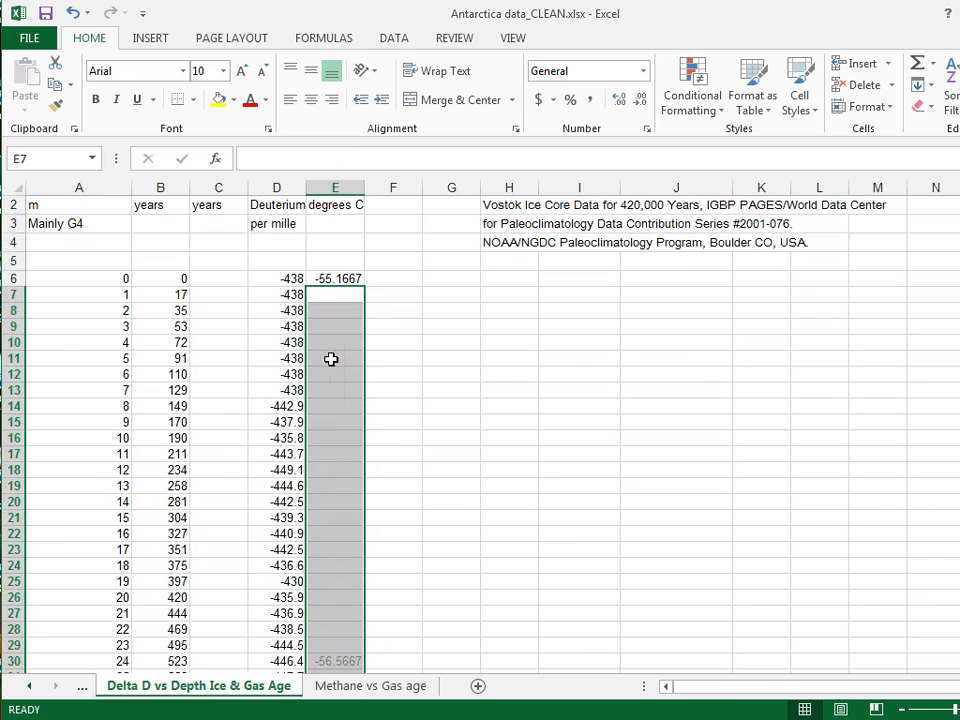
Step: Auto-fill the temperature formula from E6 down to the last data row, E3316, in a single operation
{"action": "scroll", "coordinate": [333, 360], "scroll_direction": "up", "scroll_amount": 1}
{"action": "left_click", "coordinate": [353, 297]}
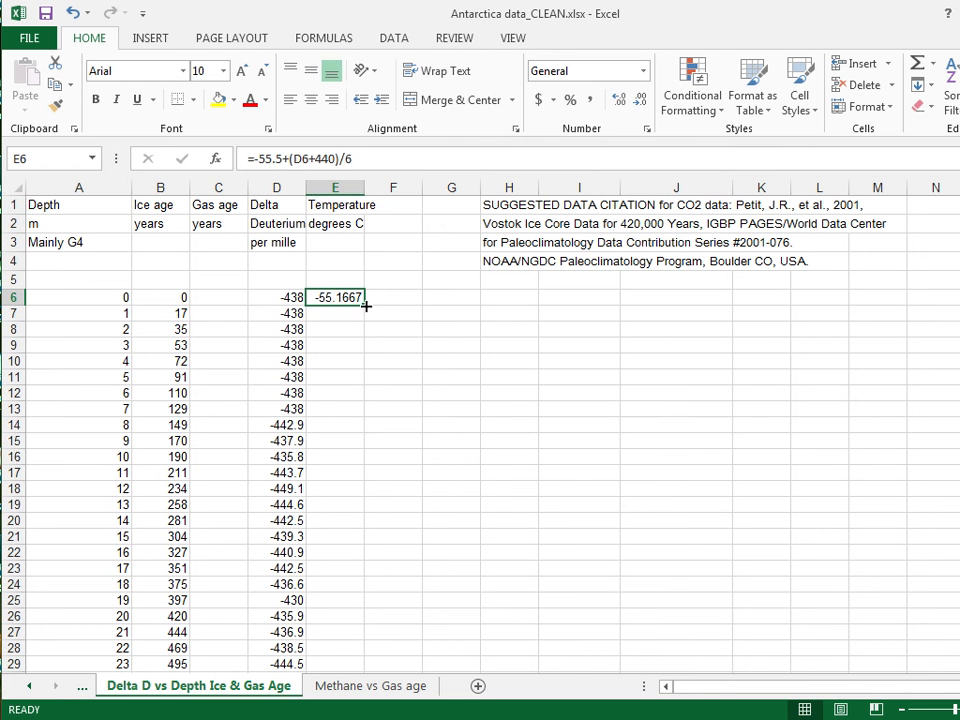
{"action": "double_click", "coordinate": [364, 306]}
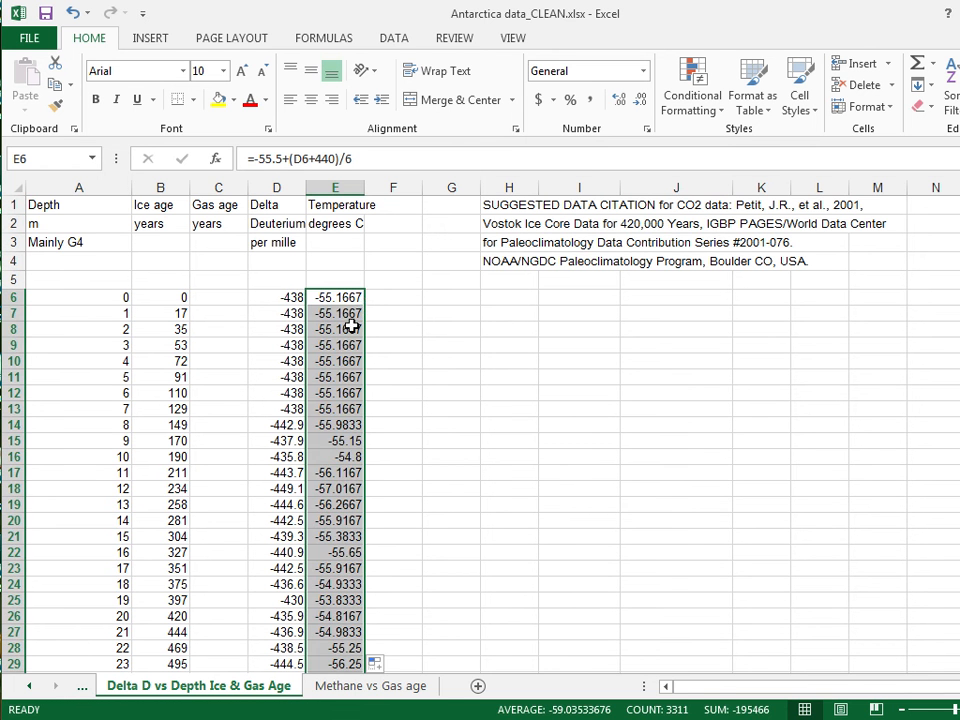
Step: Examine the copied temperature formulas from the last row, E3316, upward through column E and return to cell A1
{"action": "left_click", "coordinate": [339, 333]}
{"action": "key", "text": "ctrl+Down"}
{"action": "scroll", "coordinate": [350, 360], "scroll_direction": "down", "scroll_amount": 3}
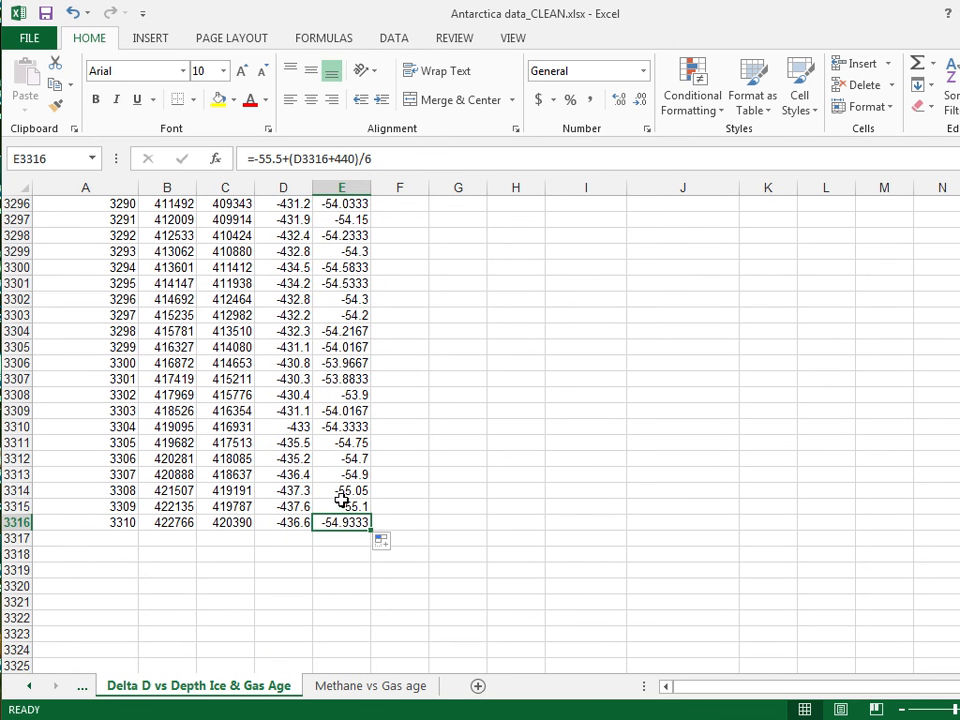
{"action": "key", "text": "Up"}
{"action": "key", "text": "Up"}
{"action": "key", "text": "Up"}
{"action": "key", "text": "Up"}
{"action": "key", "text": "Up"}
{"action": "key", "text": "Up"}
{"action": "key", "text": "Up"}
{"action": "key", "text": "Up"}
{"action": "key", "text": "Up"}
{"action": "key", "text": "Up"}
{"action": "key", "text": "Up"}
{"action": "key", "text": "Up"}
{"action": "key", "text": "Up"}
{"action": "key", "text": "Up"}
{"action": "key", "text": "Up"}
{"action": "key", "text": "Up"}
{"action": "key", "text": "Up"}
{"action": "key", "text": "Up"}
{"action": "key", "text": "Up"}
{"action": "key", "text": "Up"}
{"action": "key", "text": "Up"}
{"action": "key", "text": "Up"}
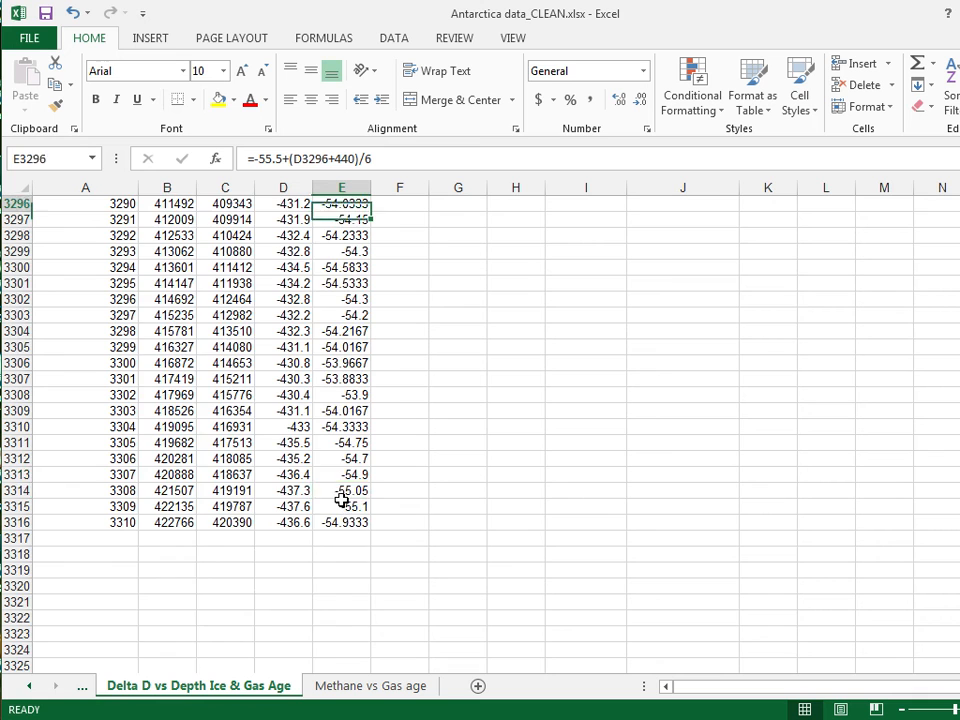
{"action": "key", "text": "Up"}
{"action": "key", "text": "Up"}
{"action": "key", "text": "Up"}
{"action": "key", "text": "Up"}
{"action": "key", "text": "Up"}
{"action": "key", "text": "Up"}
{"action": "key", "text": "Up"}
{"action": "key", "text": "Up"}
{"action": "key", "text": "Up"}
{"action": "key", "text": "Up"}
{"action": "key", "text": "Up"}
{"action": "key", "text": "Up"}
{"action": "key", "text": "Up"}
{"action": "key", "text": "Up"}
{"action": "key", "text": "Up"}
{"action": "key", "text": "Up"}
{"action": "key", "text": "Up"}
{"action": "key", "text": "Up"}
{"action": "key", "text": "Up"}
{"action": "key", "text": "Up"}
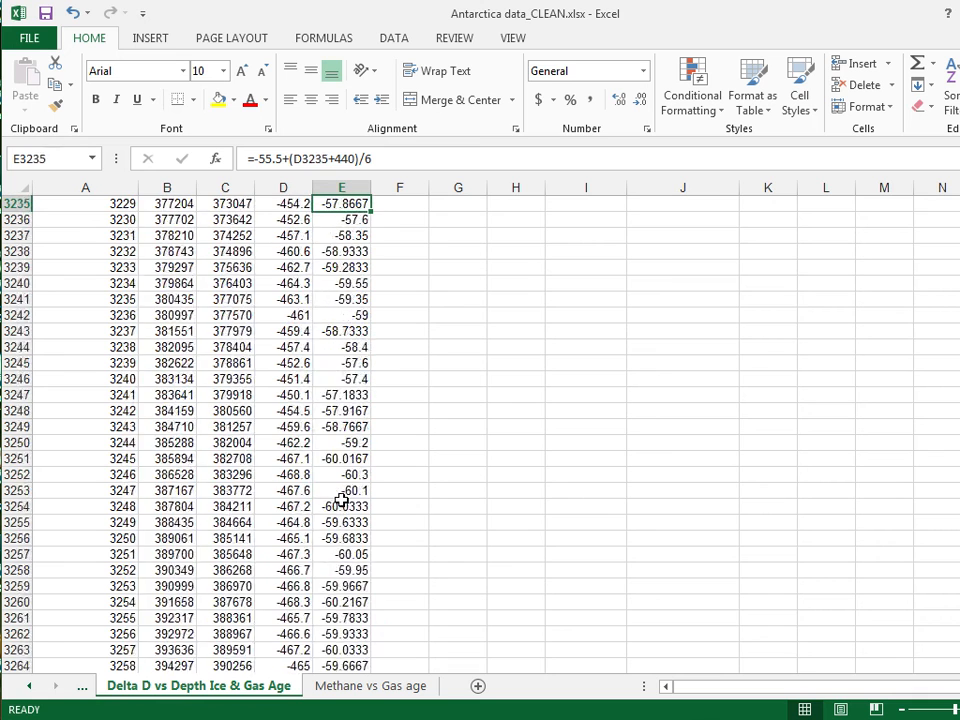
{"action": "key", "text": "Up"}
{"action": "key", "text": "Up"}
{"action": "key", "text": "Up"}
{"action": "key", "text": "Up"}
{"action": "key", "text": "Up"}
{"action": "key", "text": "Up"}
{"action": "key", "text": "Up"}
{"action": "key", "text": "Up"}
{"action": "key", "text": "Up"}
{"action": "key", "text": "Up"}
{"action": "key", "text": "Up"}
{"action": "key", "text": "Up"}
{"action": "key", "text": "Up"}
{"action": "key", "text": "Up"}
{"action": "key", "text": "Up"}
{"action": "key", "text": "Up"}
{"action": "key", "text": "Up"}
{"action": "key", "text": "Up"}
{"action": "key", "text": "Up"}
{"action": "key", "text": "Up"}
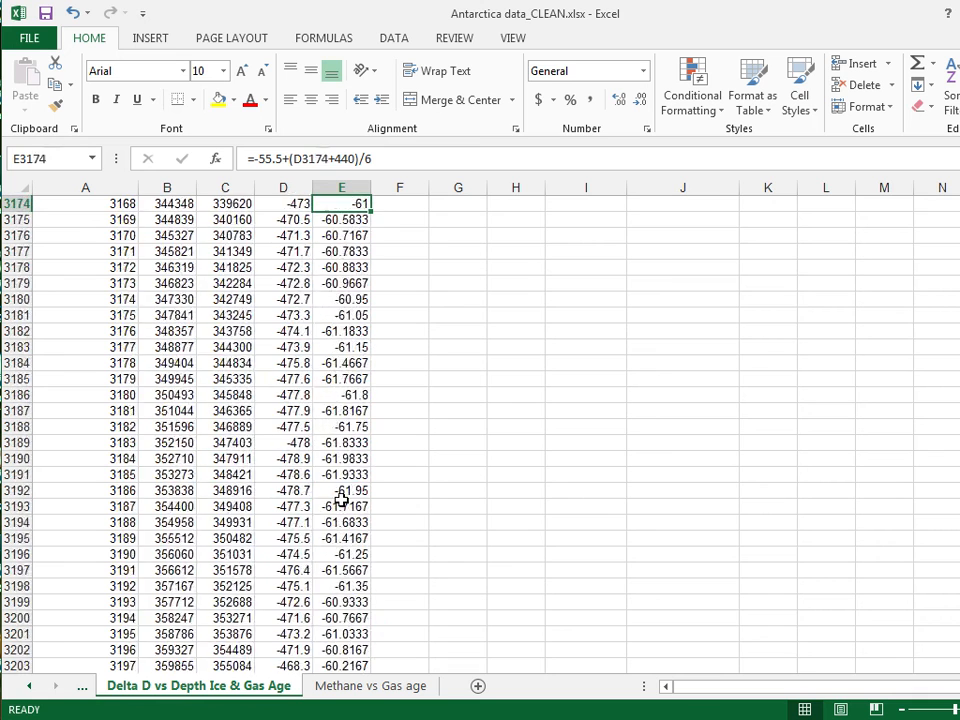
{"action": "key", "text": "Up"}
{"action": "key", "text": "Up"}
{"action": "key", "text": "Up"}
{"action": "key", "text": "Up"}
{"action": "key", "text": "Up"}
{"action": "key", "text": "Up"}
{"action": "key", "text": "Up"}
{"action": "key", "text": "Up"}
{"action": "key", "text": "Up"}
{"action": "key", "text": "Up"}
{"action": "key", "text": "Up"}
{"action": "key", "text": "Up"}
{"action": "key", "text": "Up"}
{"action": "key", "text": "Up"}
{"action": "key", "text": "Up"}
{"action": "key", "text": "Up"}
{"action": "key", "text": "Up"}
{"action": "key", "text": "Up"}
{"action": "key", "text": "Up"}
{"action": "key", "text": "Up"}
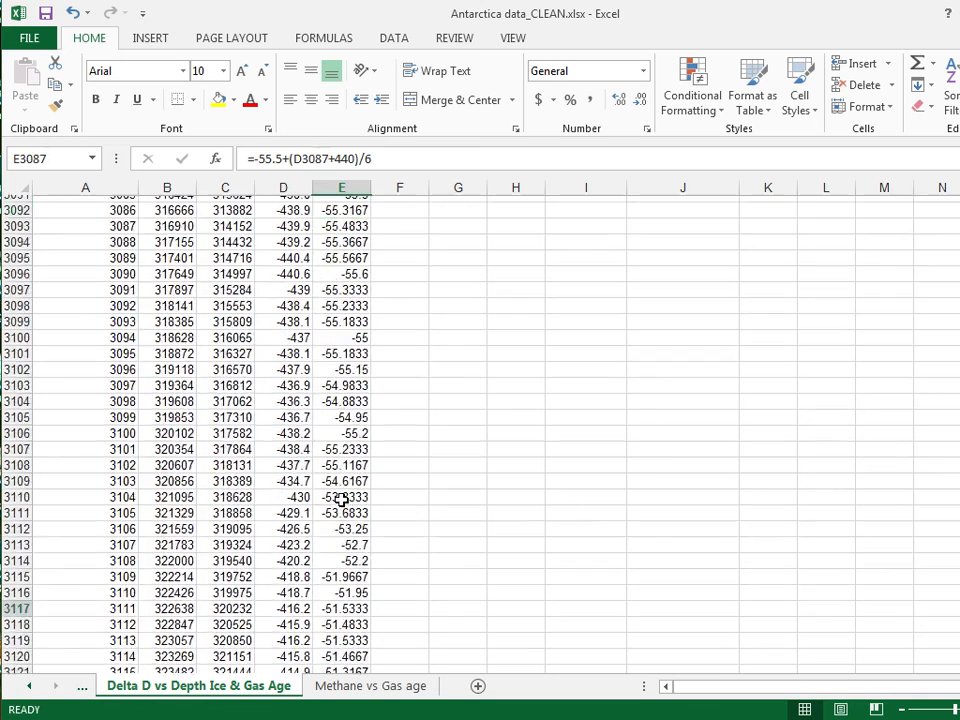
{"action": "key", "text": "Up"}
{"action": "key", "text": "Up"}
{"action": "key", "text": "Up"}
{"action": "key", "text": "Up"}
{"action": "key", "text": "Up"}
{"action": "key", "text": "Up"}
{"action": "key", "text": "Up"}
{"action": "key", "text": "Up"}
{"action": "key", "text": "Up"}
{"action": "key", "text": "Up"}
{"action": "key", "text": "Up"}
{"action": "key", "text": "Up"}
{"action": "key", "text": "Up"}
{"action": "key", "text": "Up"}
{"action": "key", "text": "Up"}
{"action": "key", "text": "Up"}
{"action": "key", "text": "Up"}
{"action": "key", "text": "Up"}
{"action": "key", "text": "Up"}
{"action": "key", "text": "Up"}
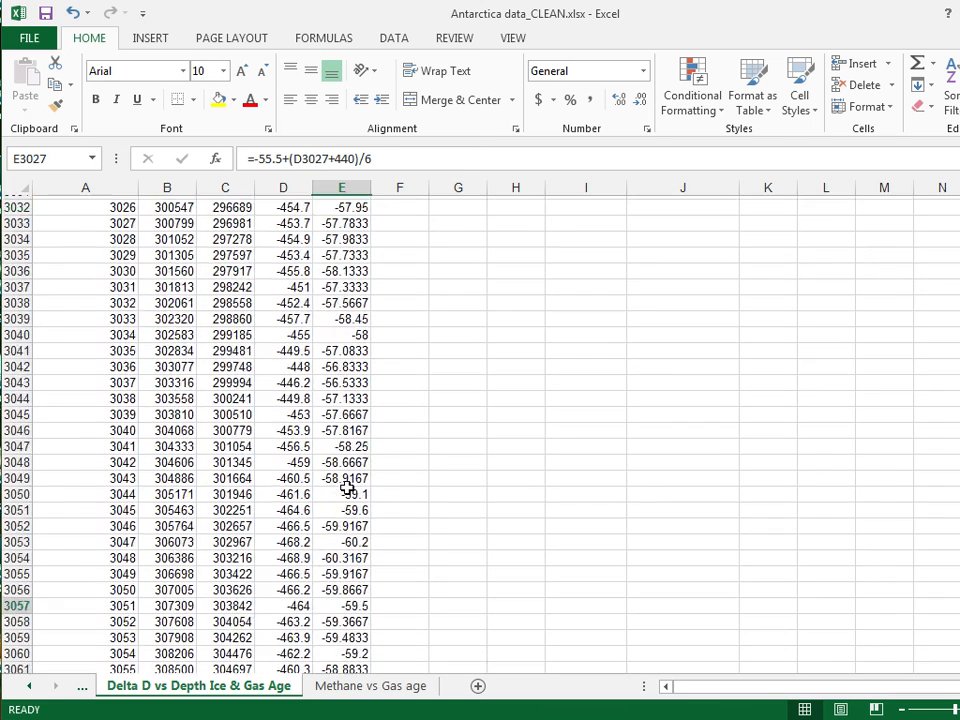
{"action": "key", "text": "ctrl+Home"}
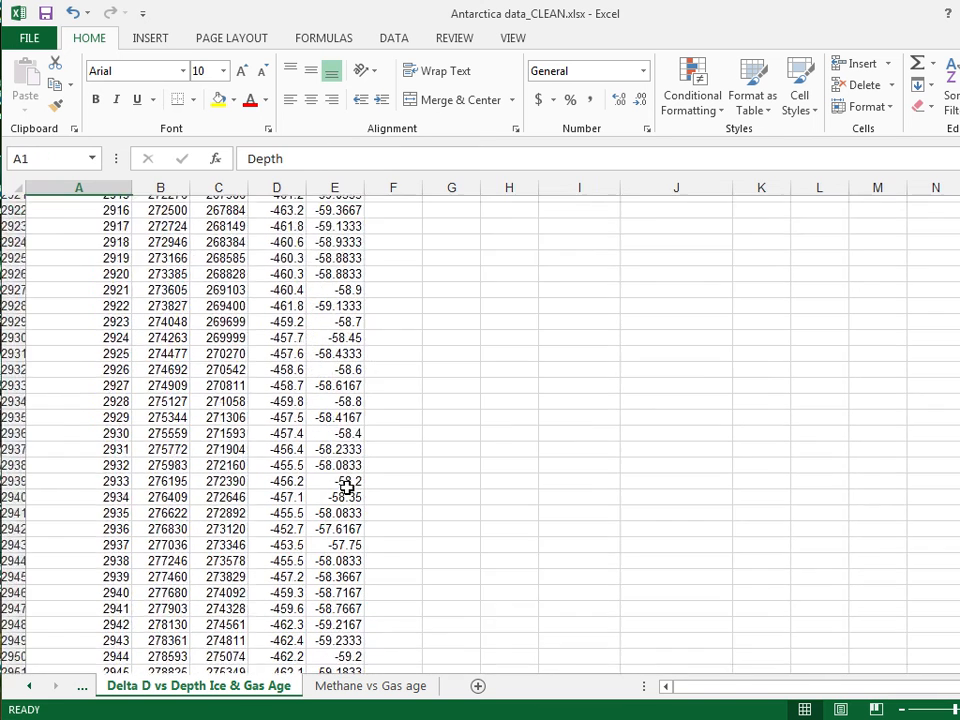